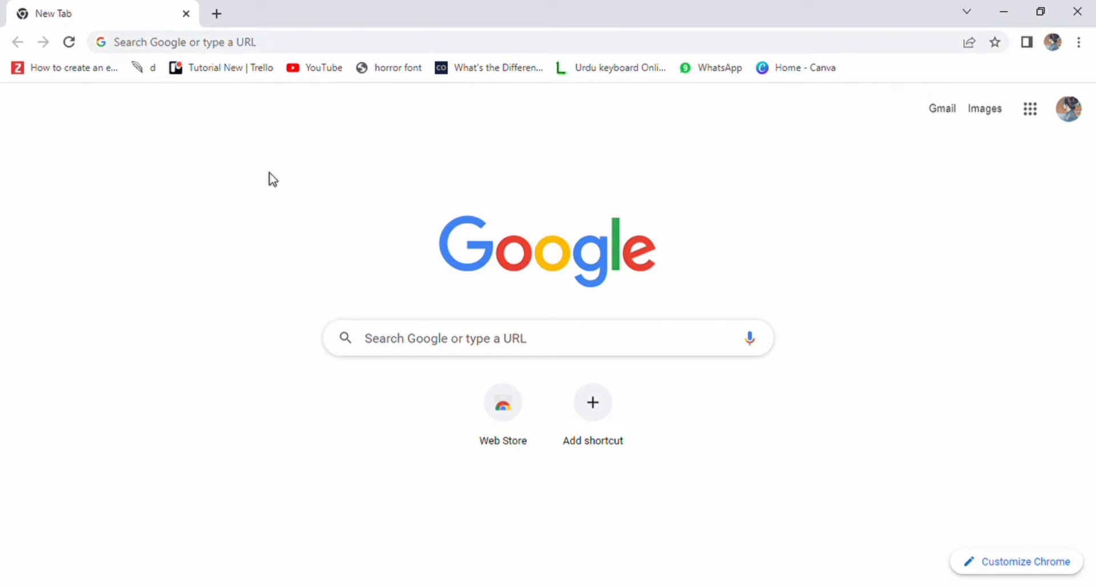
Search Google for 'Membervault'
left_click(542, 43)
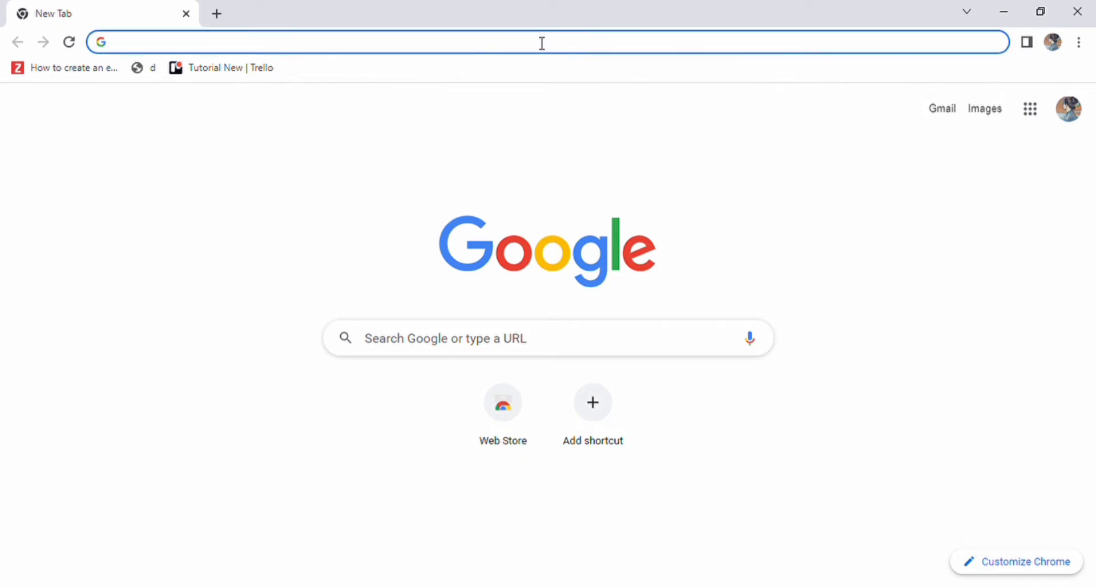
type("Memb")
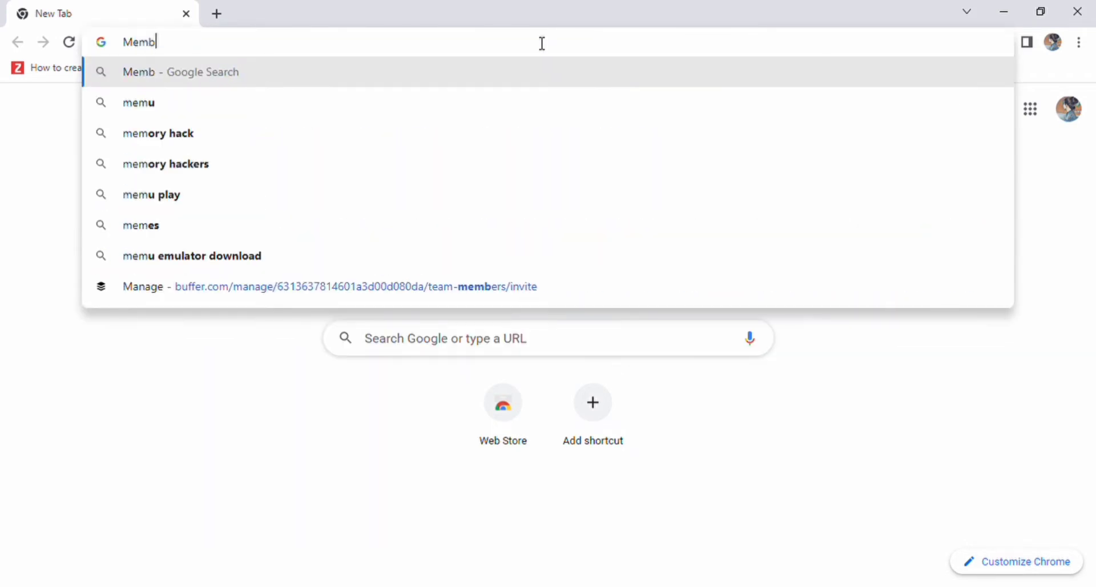
type("ervault")
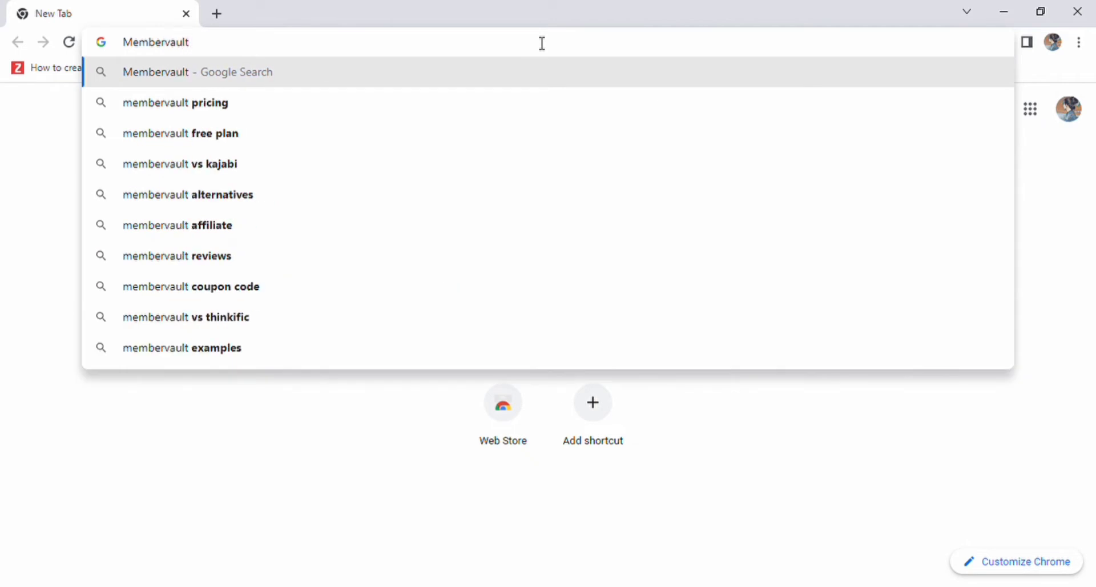
key("Return")
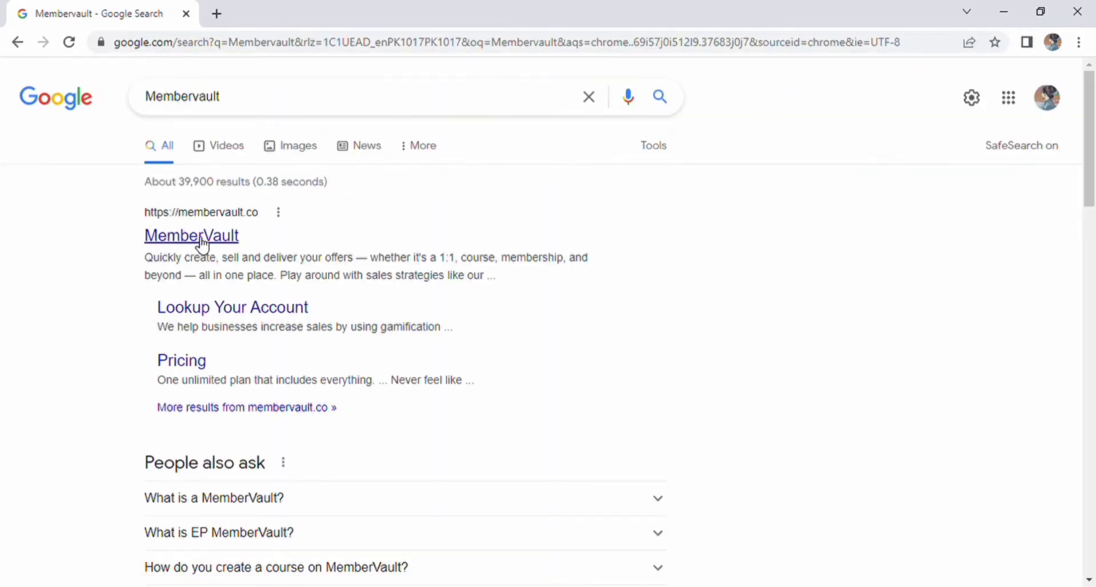
Open the MemberVault site from the results, accept its terms notice, and go to the demo Sign Up form
left_click(202, 244)
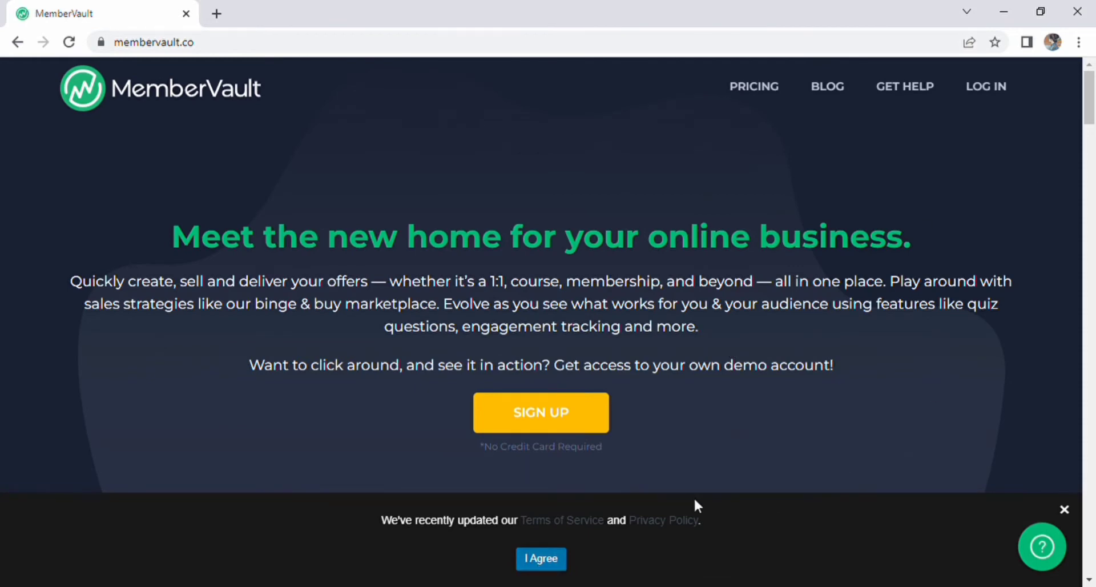
left_click(546, 562)
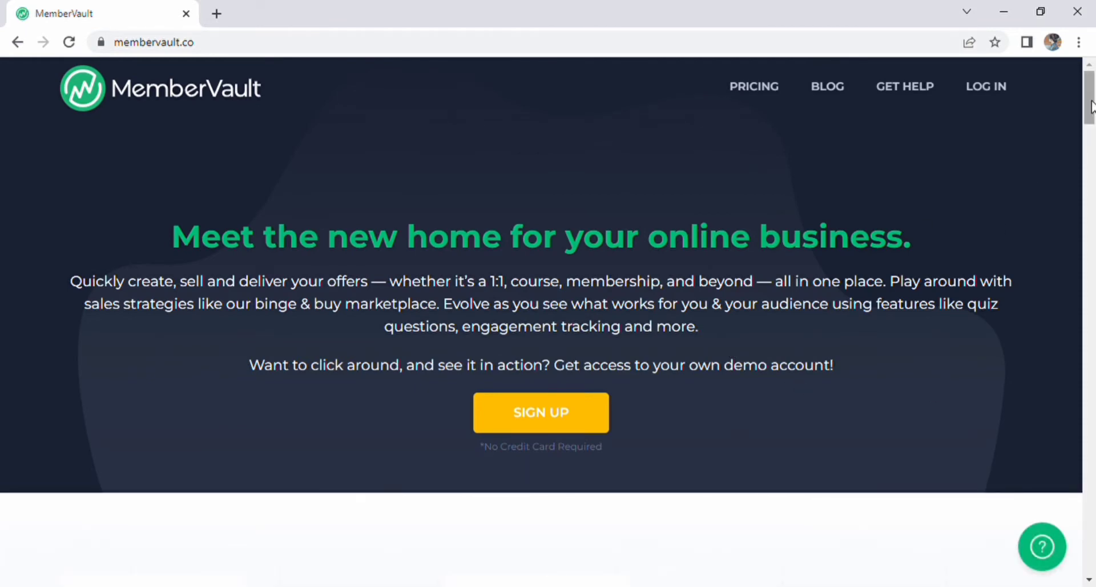
left_click_drag(1090, 105, 1091, 208)
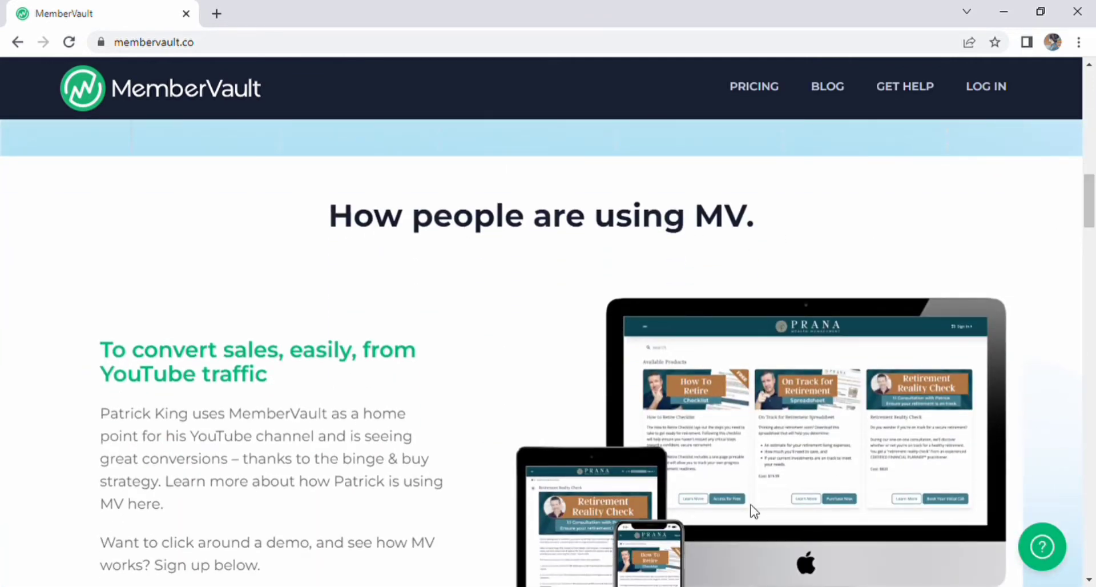
left_click_drag(1091, 191, 1091, 221)
scroll(549, 398, "up", 2)
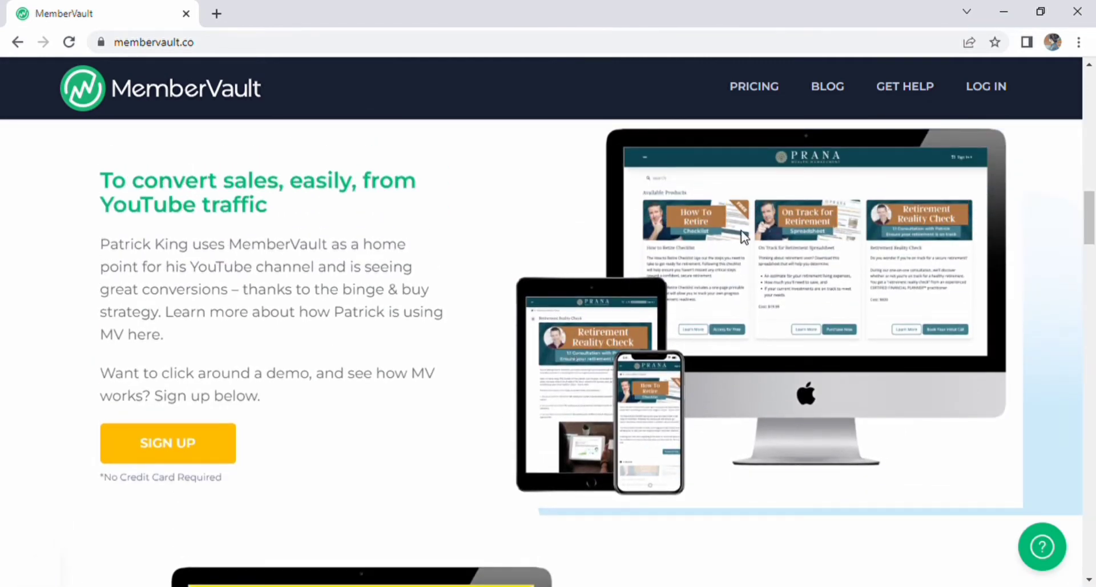
left_click_drag(1090, 236, 1092, 262)
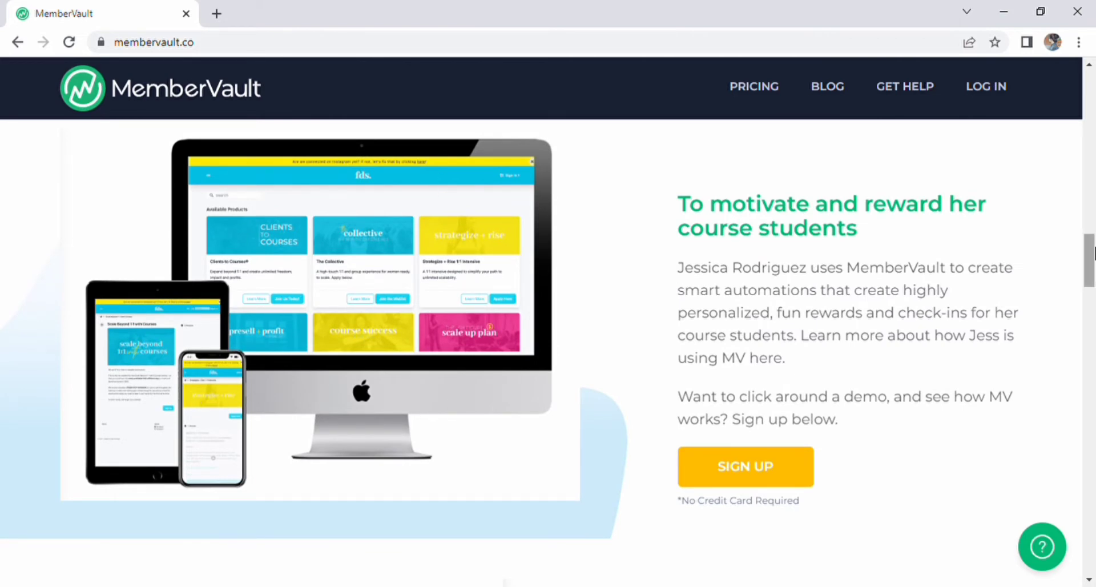
left_click_drag(1090, 262, 1090, 68)
left_click(582, 410)
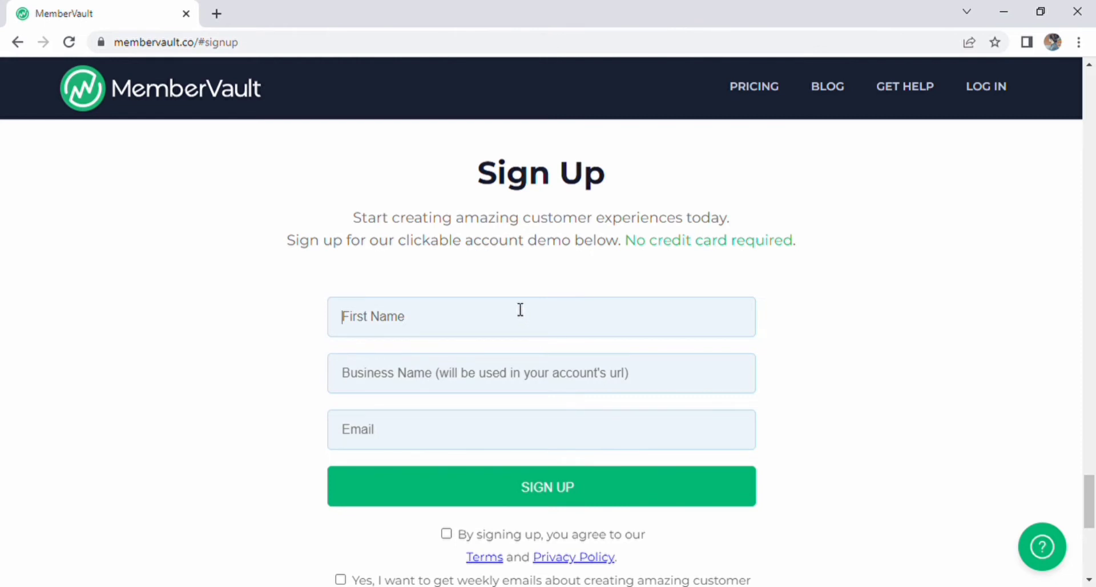
Enter a first name, business name 'Aims' and the saved e-mail address
type("saiqa")
left_click(504, 380)
type("Aims")
left_click(402, 437)
left_click(481, 449)
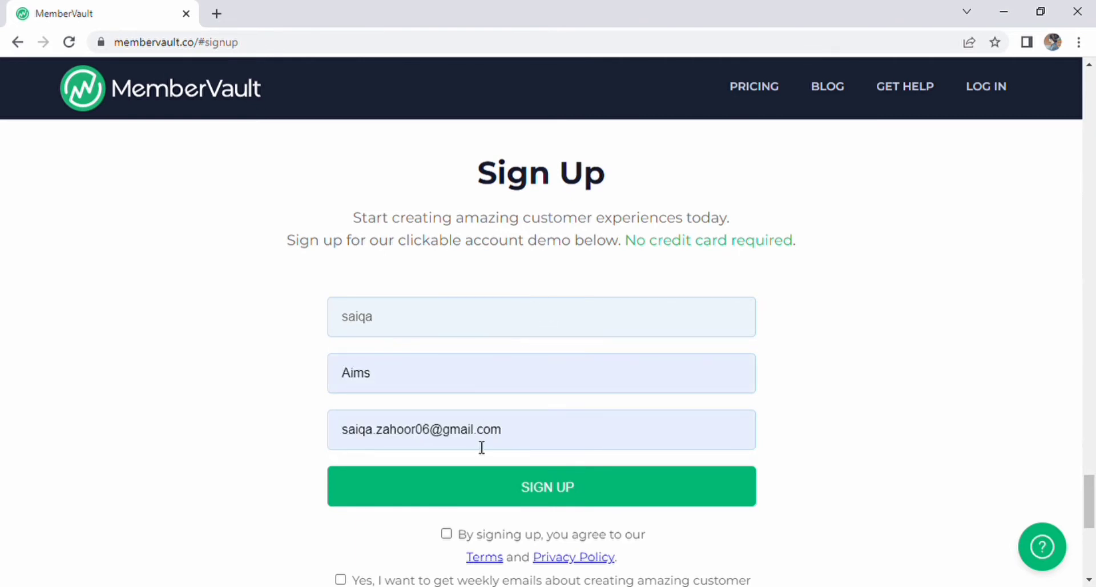
Submit the sign-up, dismiss the terms warning, and agree to the terms of service
left_click(588, 486)
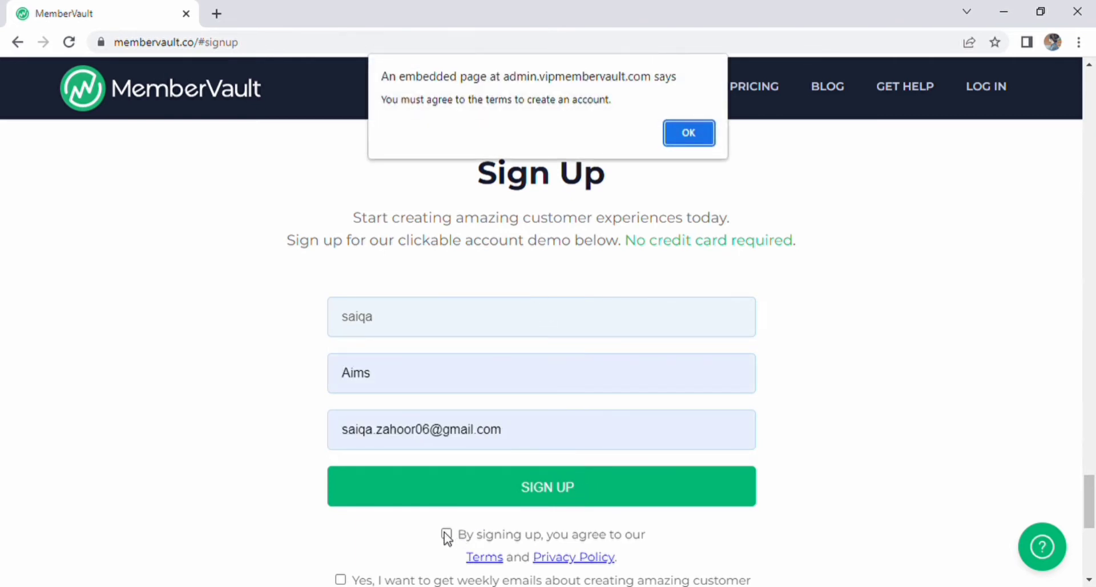
left_click(703, 134)
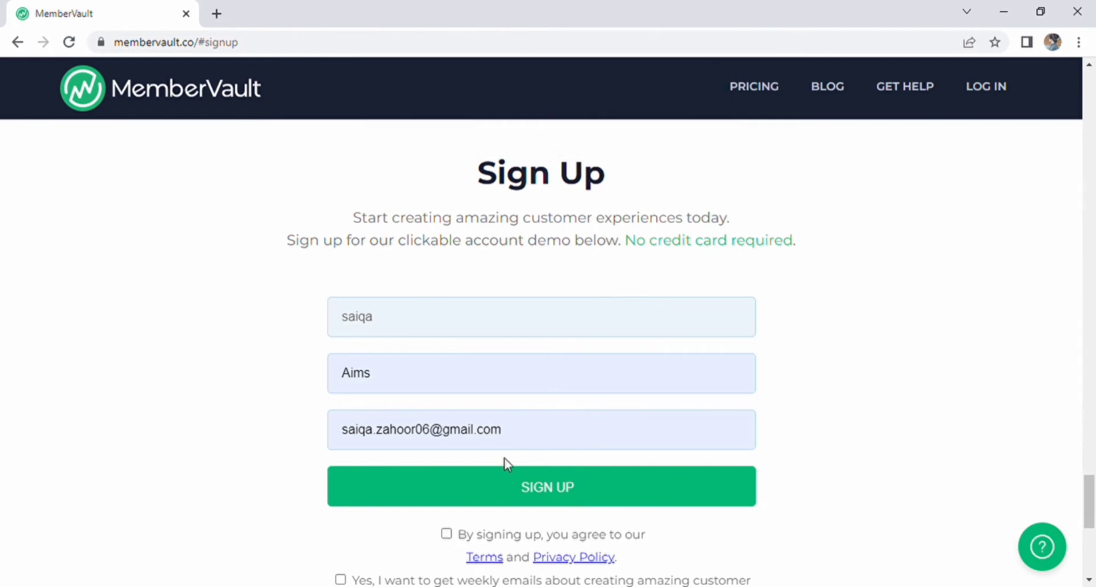
left_click(447, 533)
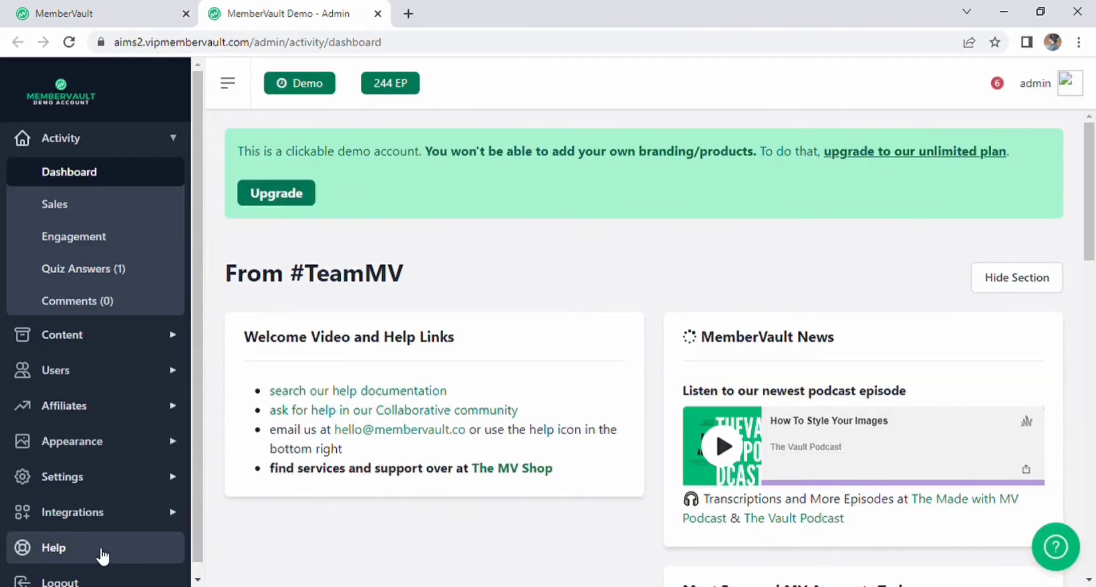
Review the Email integration and Help pages, then go to General Settings
scroll(57, 528, "down", 1)
left_click(66, 500)
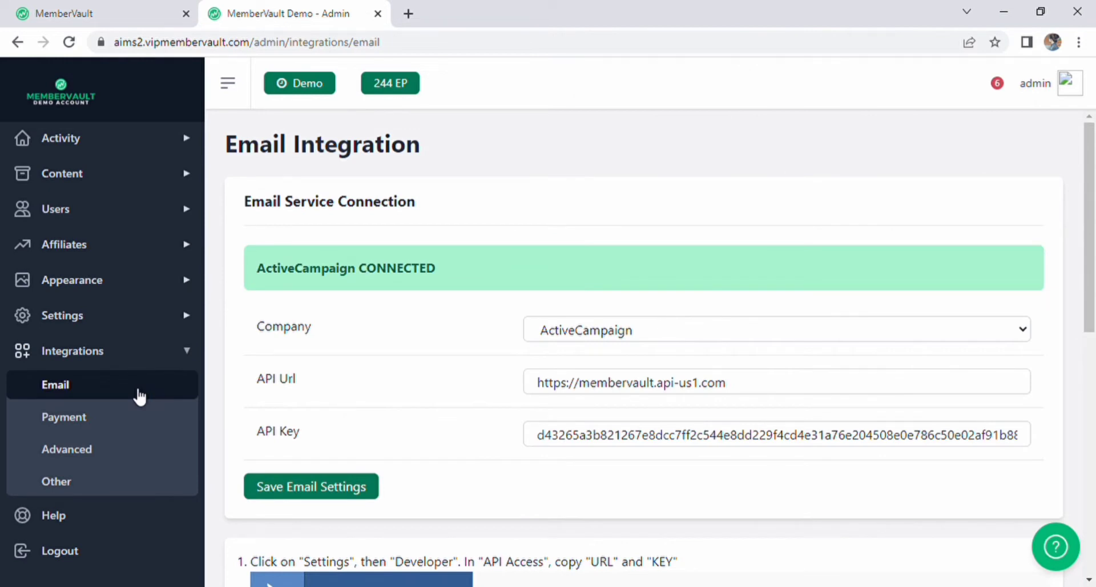
left_click(115, 515)
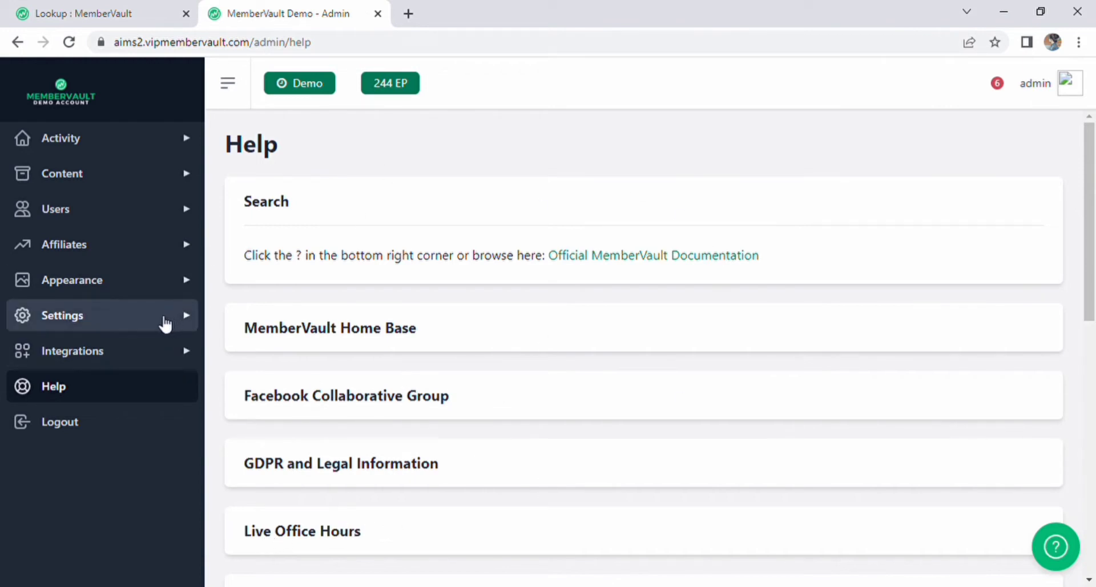
left_click(98, 316)
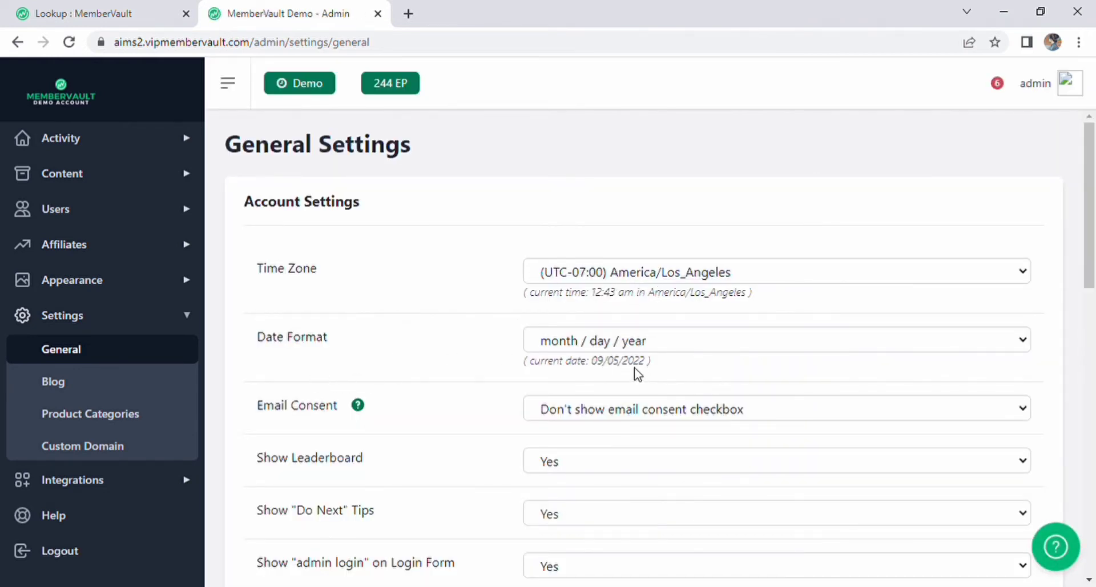
Set the date format to day / month / year and the homepage to Home
left_click(1013, 342)
left_click(829, 384)
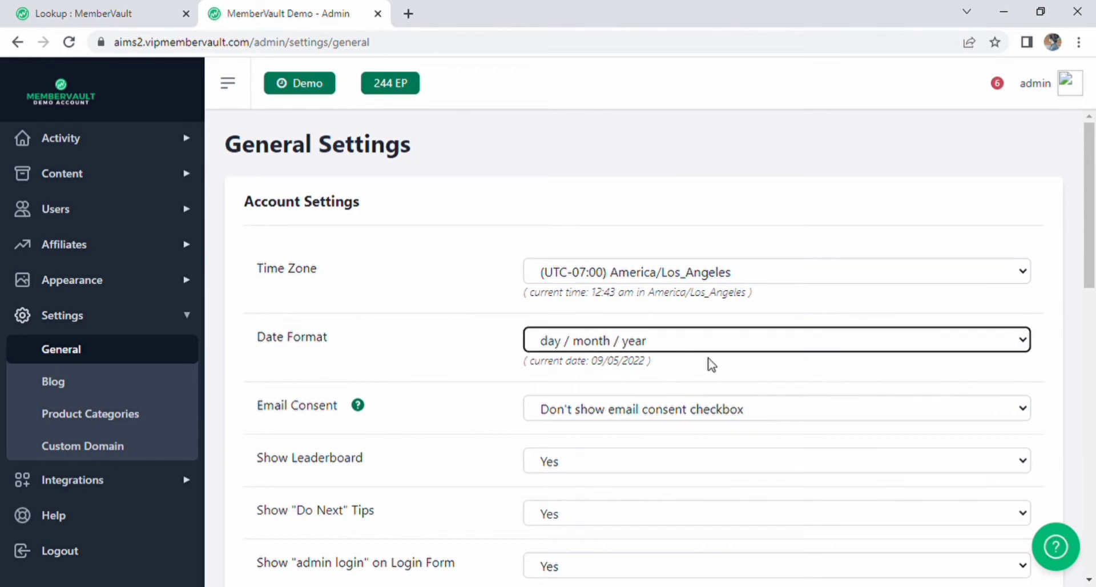
scroll(782, 306, "down", 3)
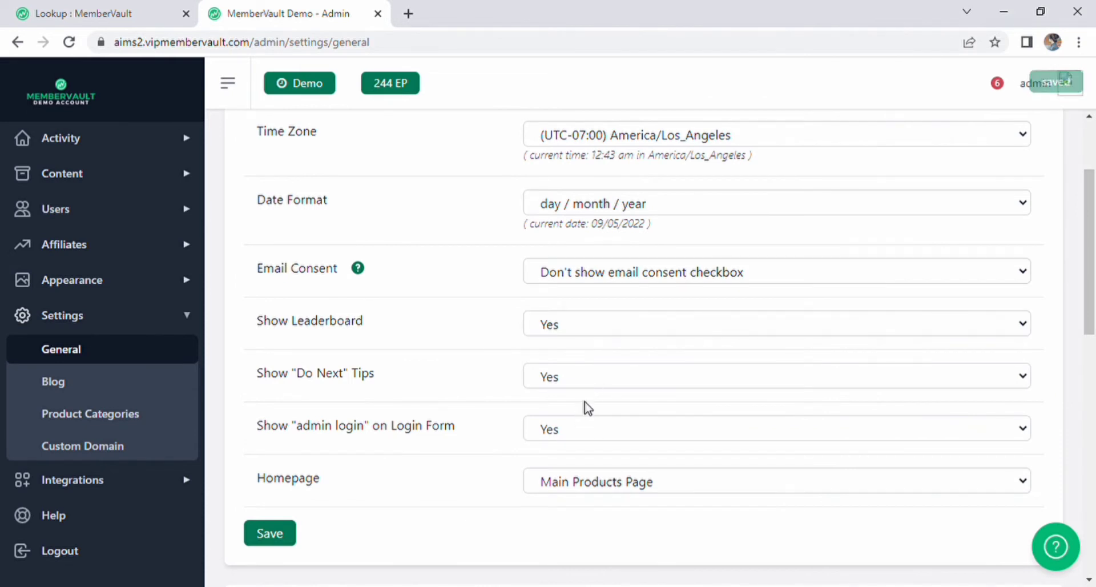
left_click(606, 491)
left_click(580, 528)
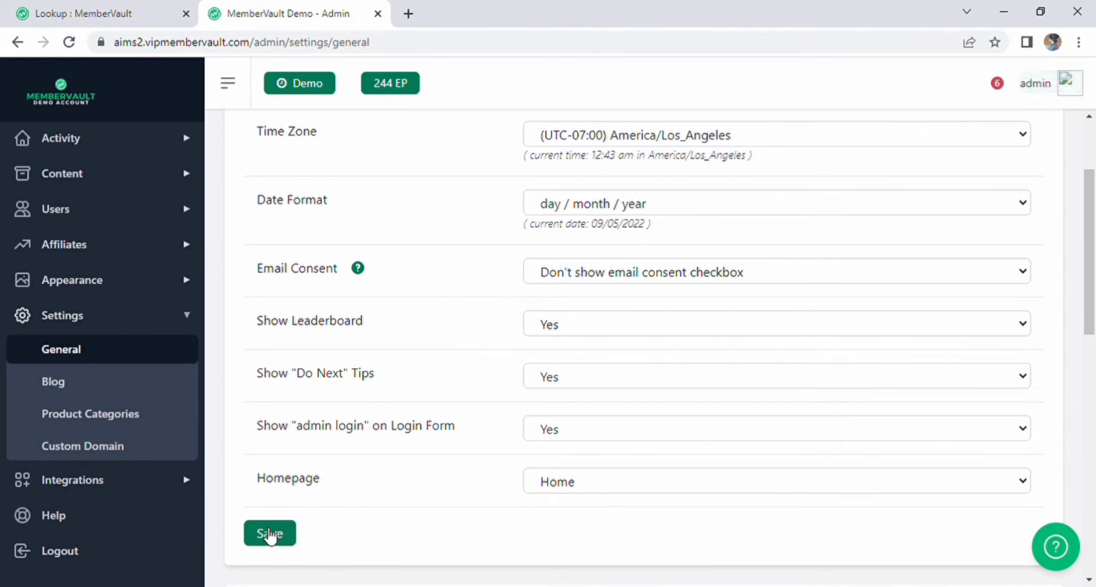
left_click(94, 391)
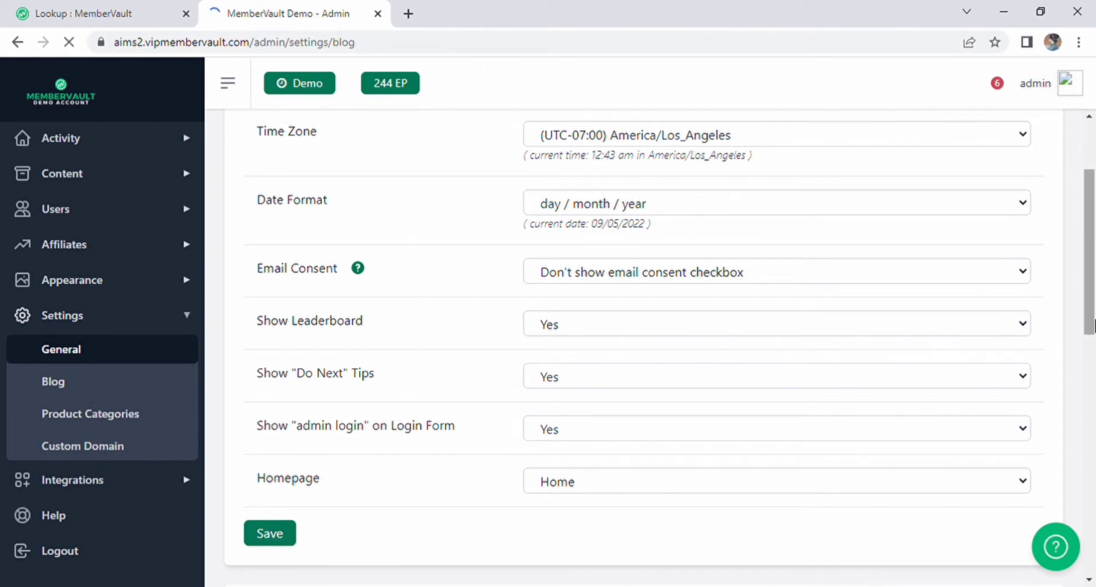
On Blog Settings, type 'https' into the custom blog link, then erase it
left_click_drag(1094, 336, 1094, 256)
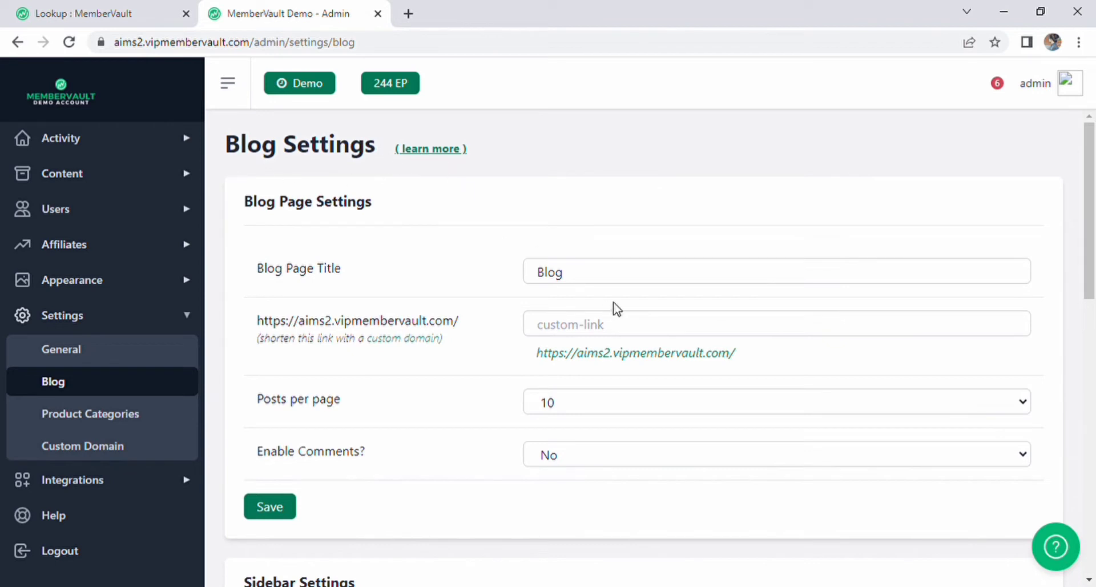
left_click(588, 331)
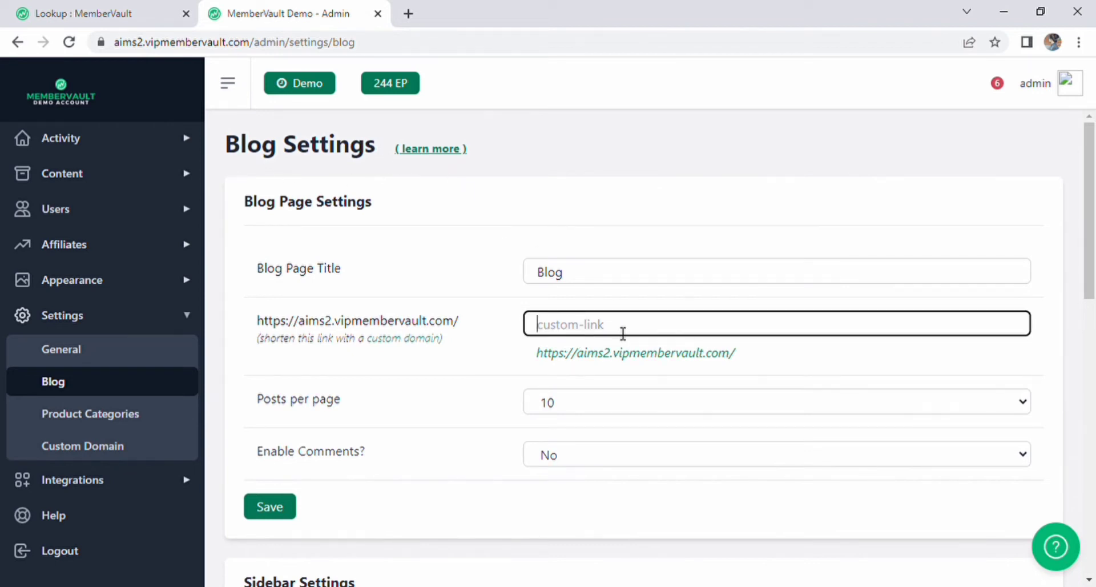
type("http")
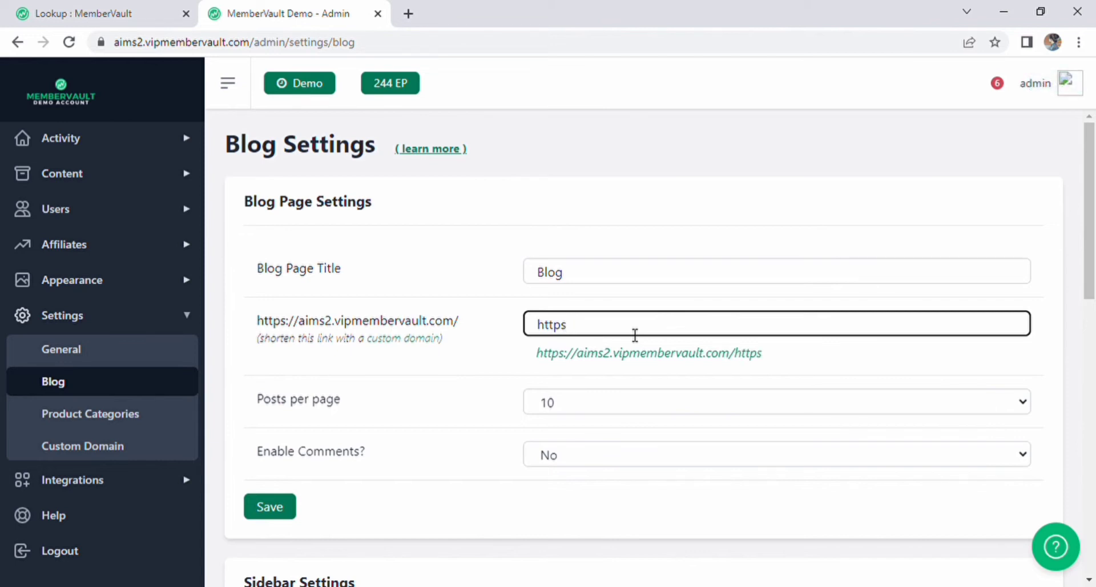
type("s")
key("BackSpace")
key("BackSpace")
key("BackSpace")
key("BackSpace")
key("BackSpace")
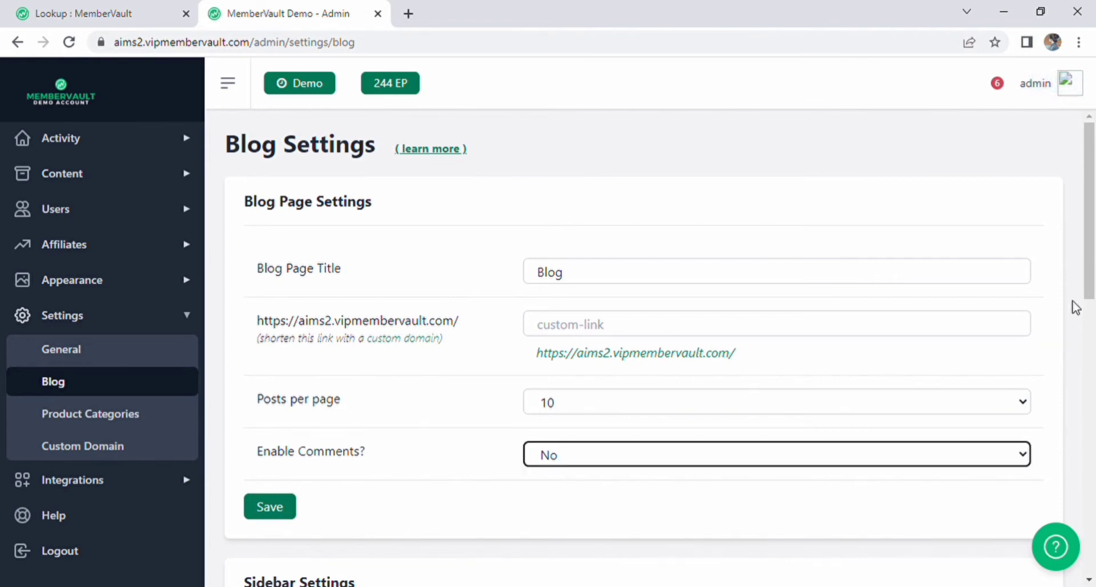
Paste the page URL as CTA Link, title 'MY videos', content 'THIS IS FOR MY YOUBTUBE CHANNEL.'
scroll(1071, 306, "down", 6)
key("ctrl+l")
key("ctrl+c")
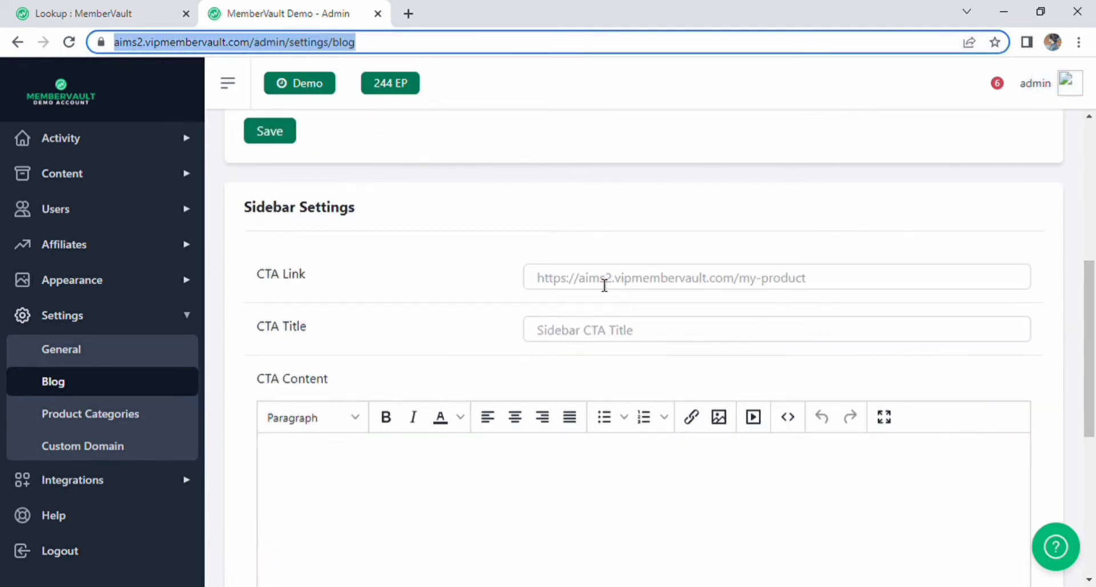
left_click(605, 279)
key("ctrl+v")
left_click(632, 340)
type("MY videos")
scroll(616, 376, "down", 2)
left_click(435, 362)
type("THIS IS FOR MY YOUBTUBE CHANNEL.")
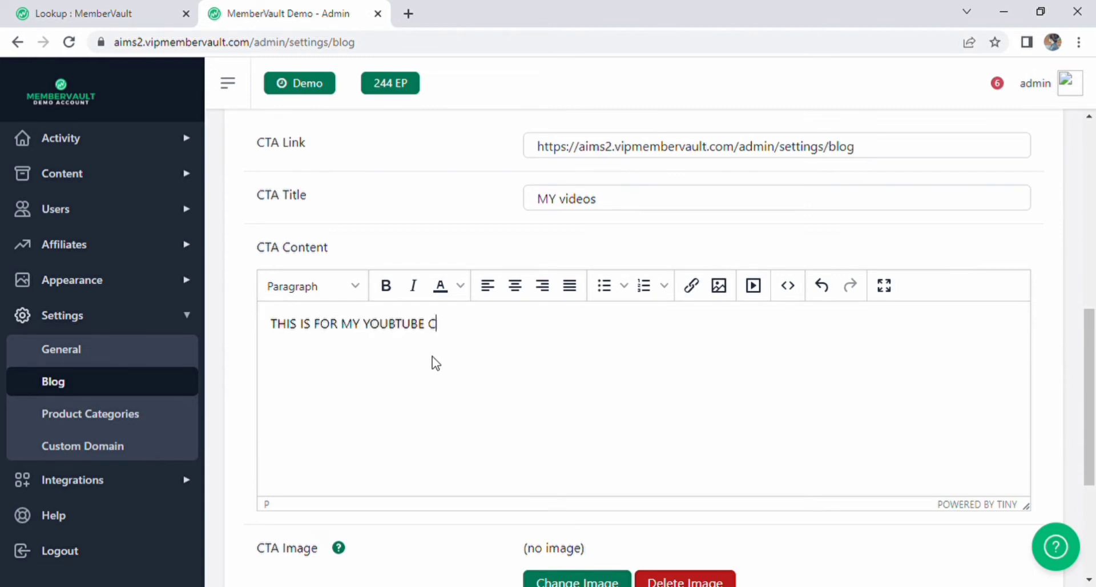
Format the CTA content line bold, italic, deep red and left-aligned
triple_click(502, 324)
left_click(386, 285)
left_click(413, 285)
left_click(460, 286)
left_click(489, 313)
left_click(514, 324)
left_click(449, 285)
left_click(481, 362)
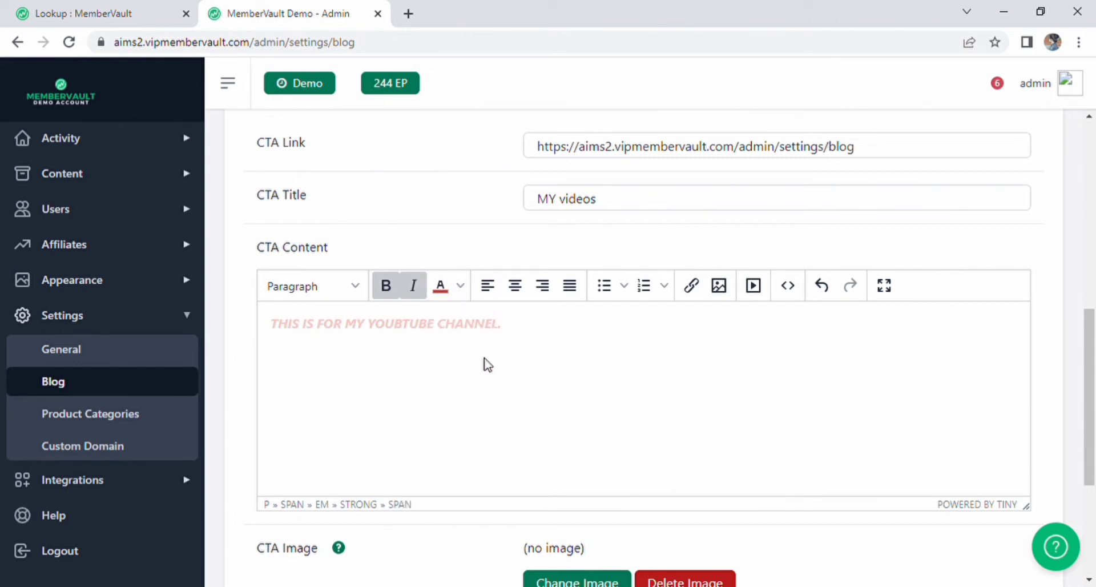
triple_click(514, 325)
left_click(522, 328)
left_click(488, 285)
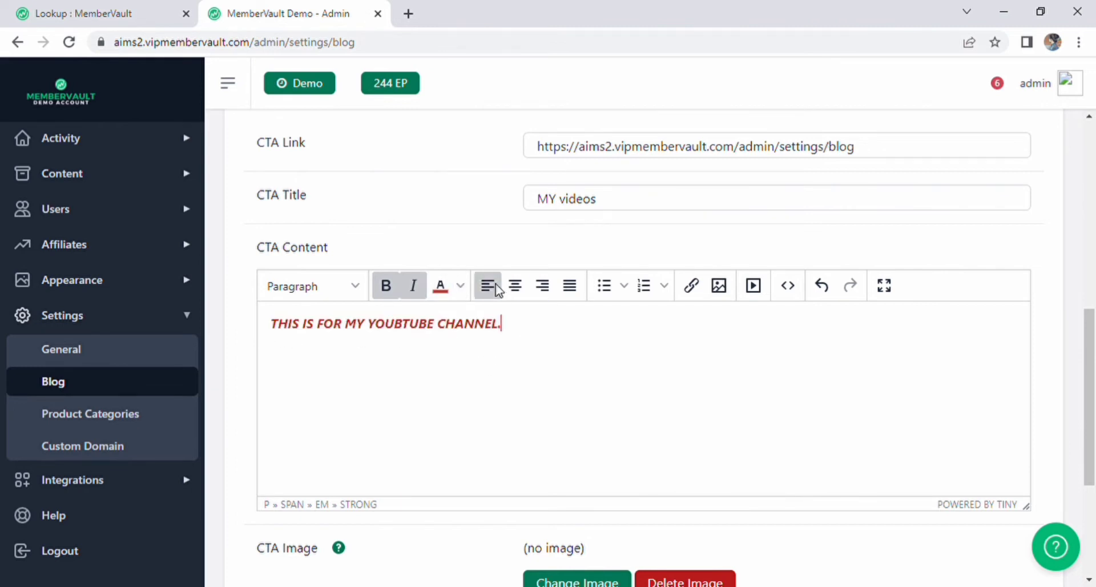
left_click(624, 285)
Give the CTA line hollow circle bullets, then browse the Insert/Edit Image fields and close without inserting
left_click(671, 345)
left_click(719, 285)
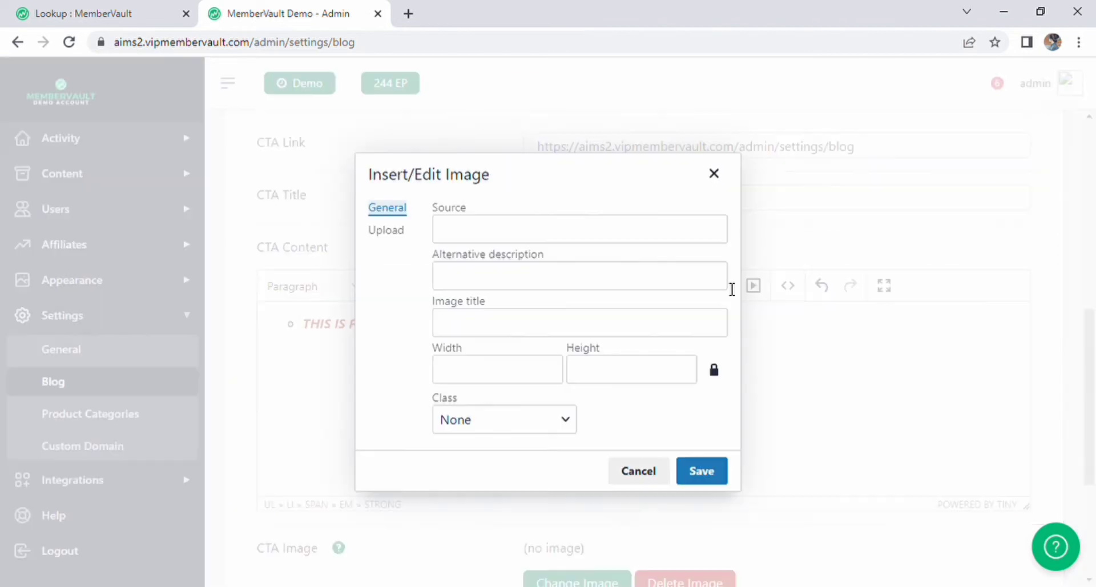
left_click(537, 239)
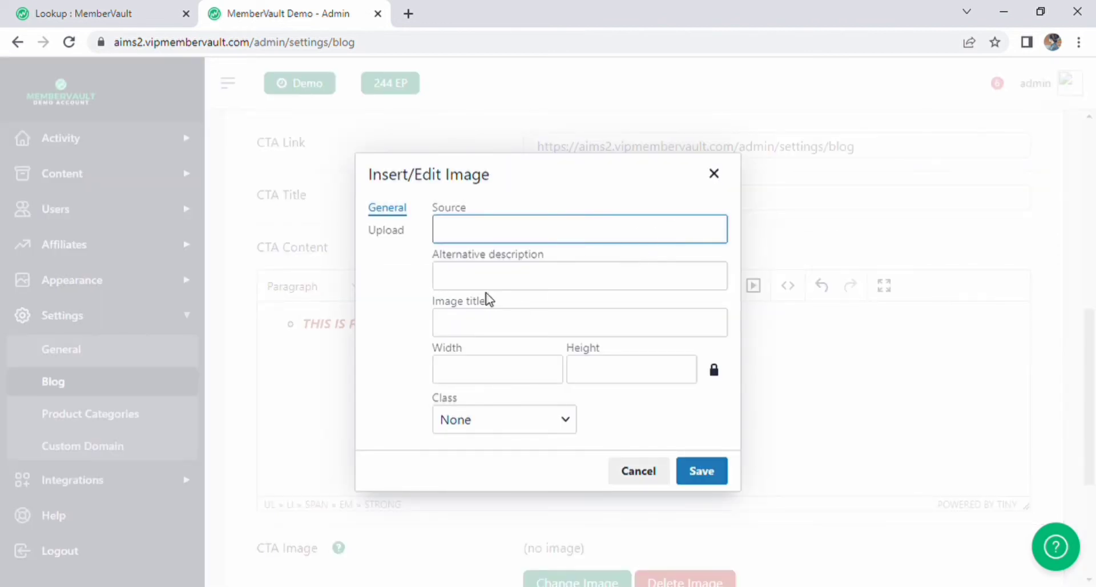
left_click(510, 273)
left_click(480, 323)
left_click(478, 373)
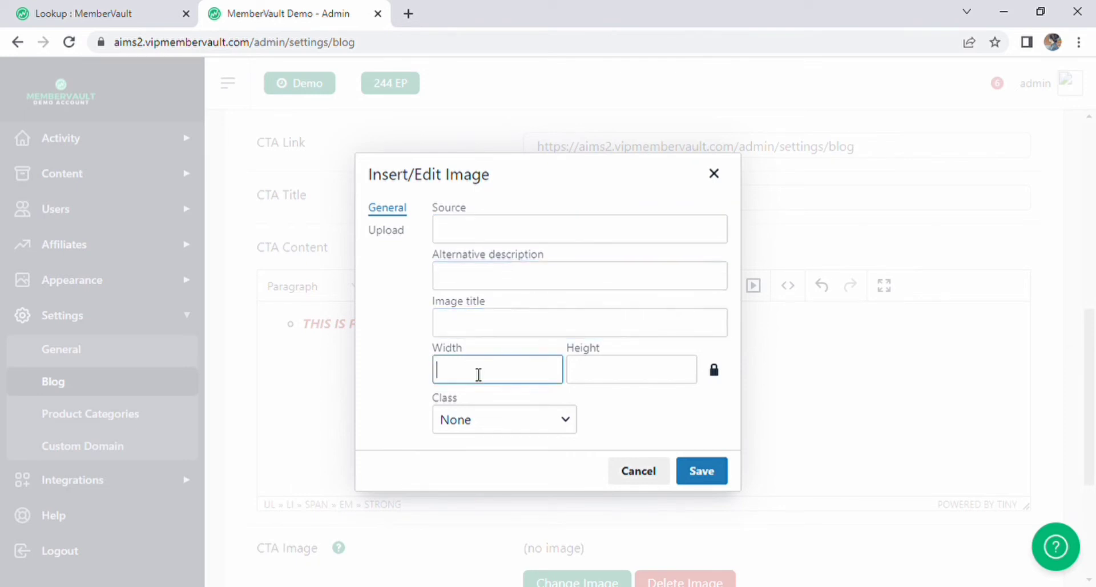
left_click(613, 372)
left_click(545, 427)
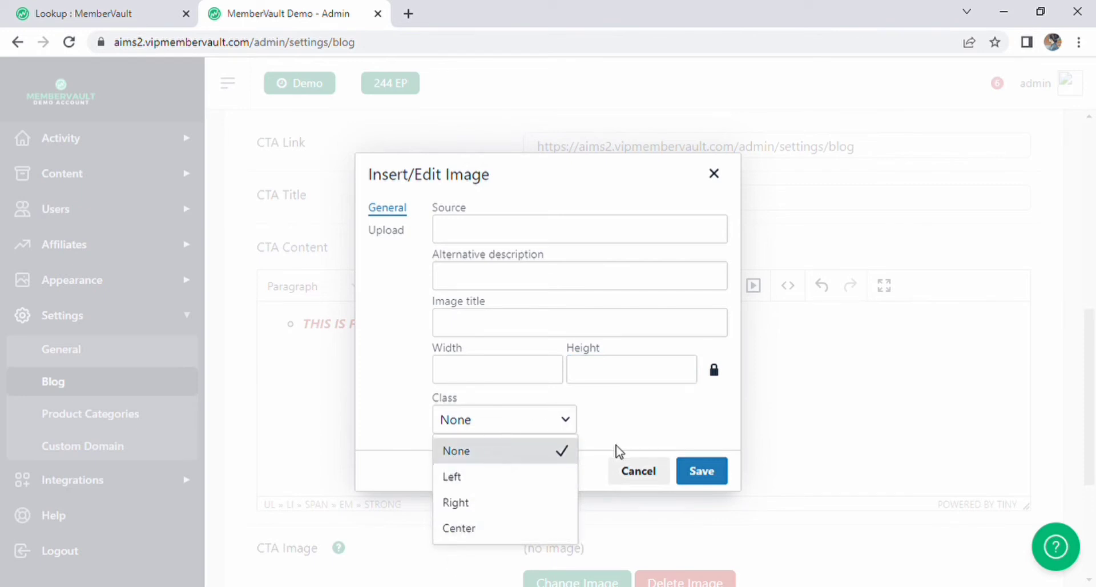
left_click(724, 178)
Replace the blog sidebar's CTA image with the uploaded owl picture
scroll(1093, 315, "up", 7)
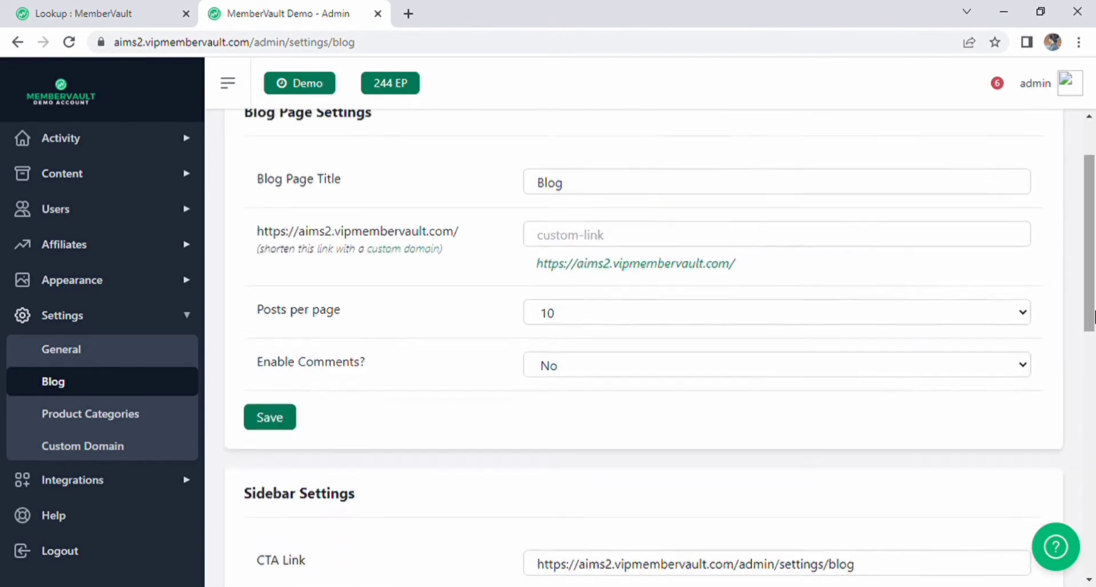
scroll(1093, 315, "down", 8)
left_click(597, 510)
scroll(1071, 343, "down", 3)
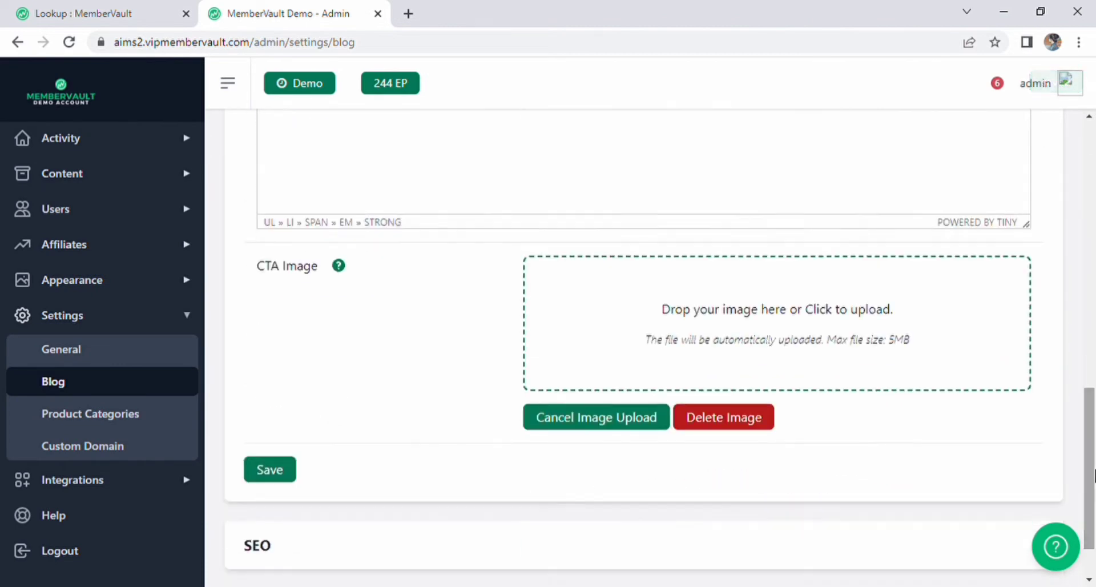
left_click(780, 337)
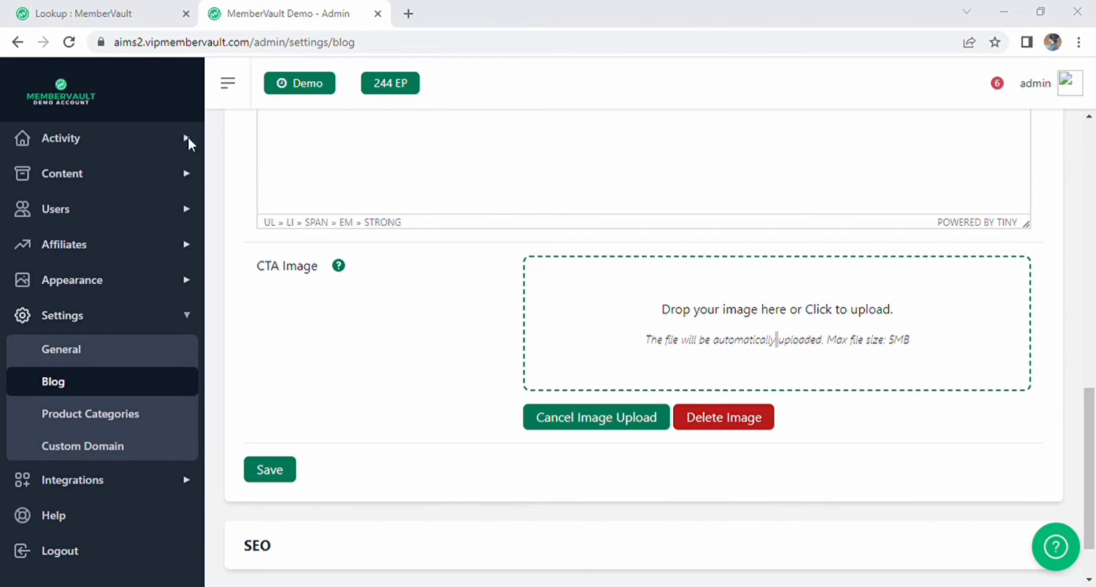
double_click(421, 375)
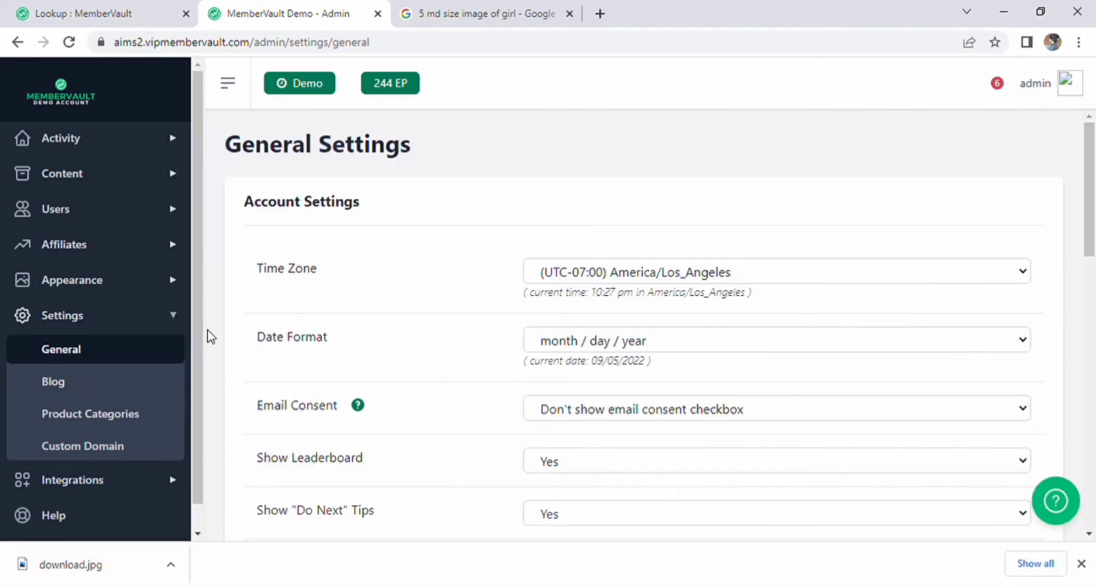
Add a product category 'digital marketing' with description 'here i add product catogories'
left_click(130, 414)
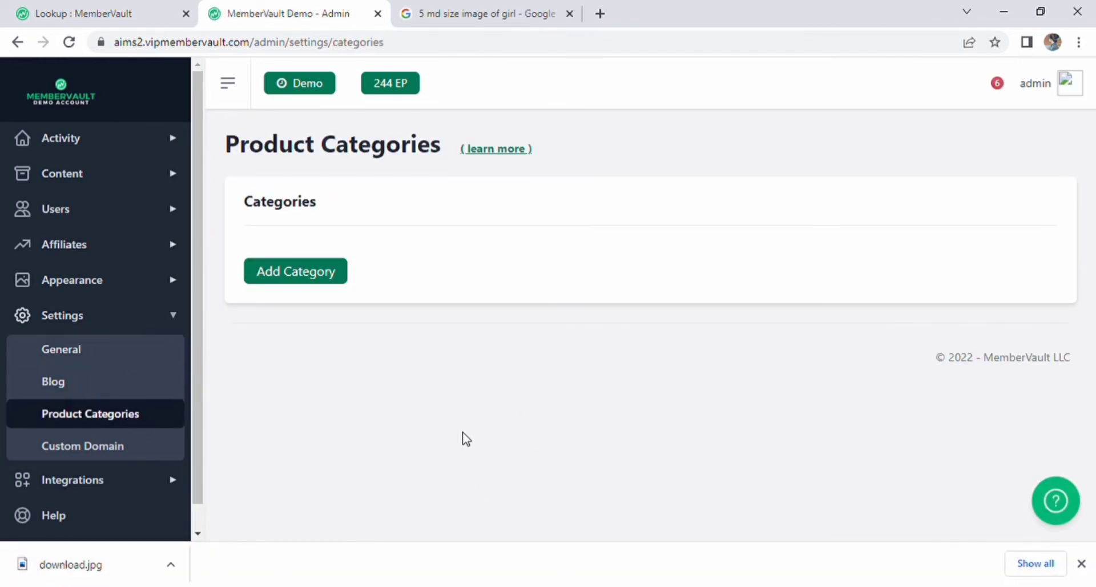
left_click(309, 272)
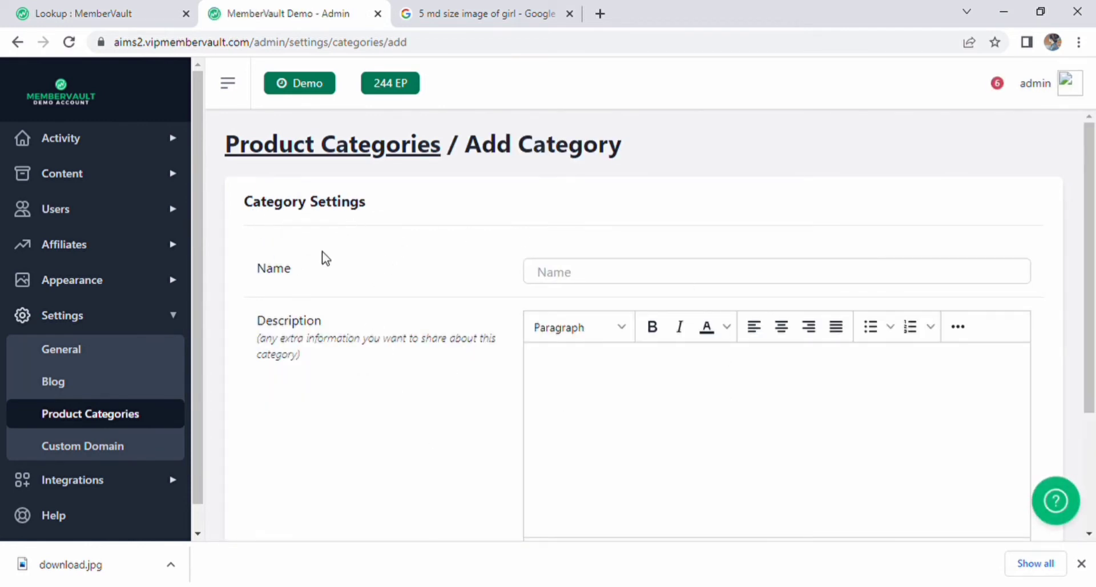
left_click(587, 275)
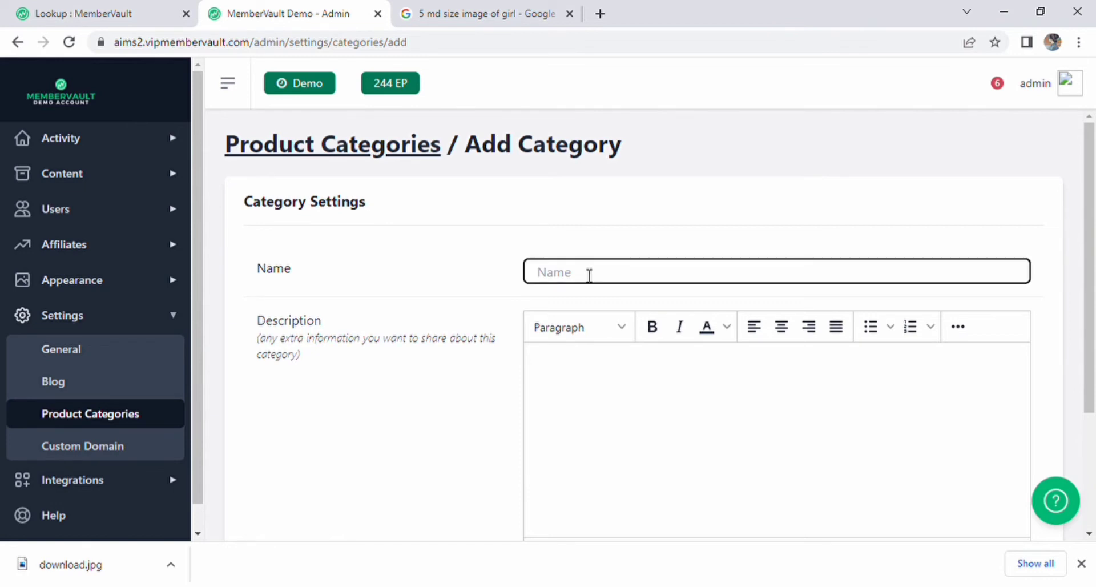
left_click(608, 295)
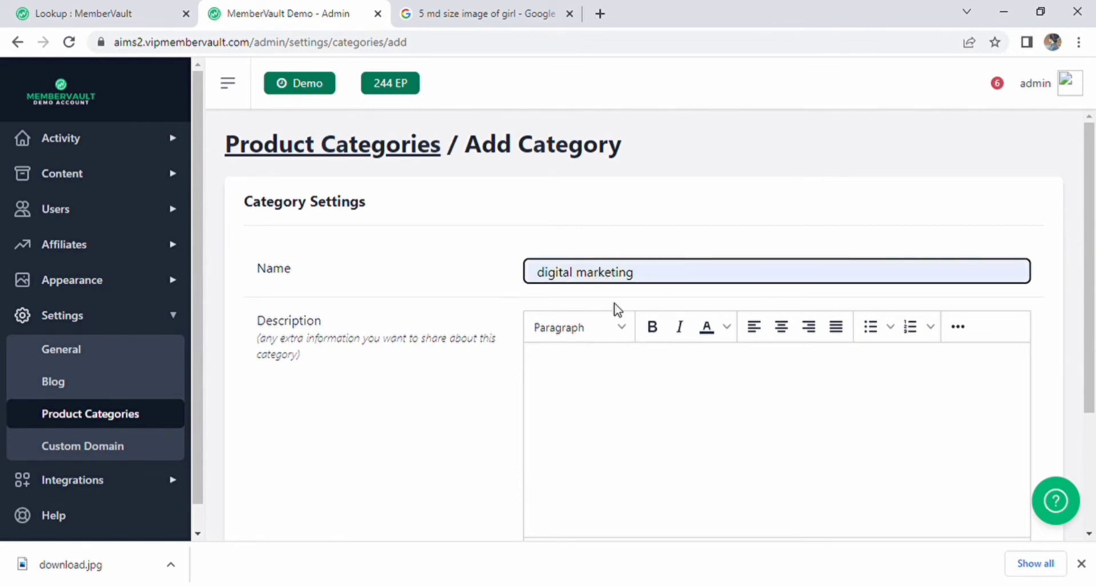
left_click(582, 378)
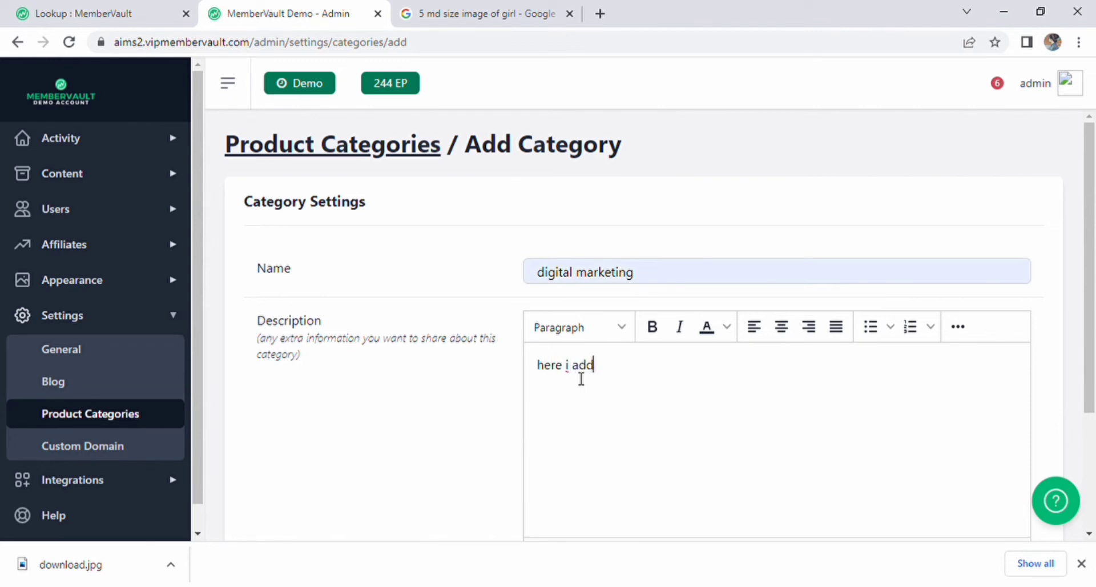
type("here i add product catogories")
Make the category description bold, italic, justified and a circle-bullet list
right_click(691, 371)
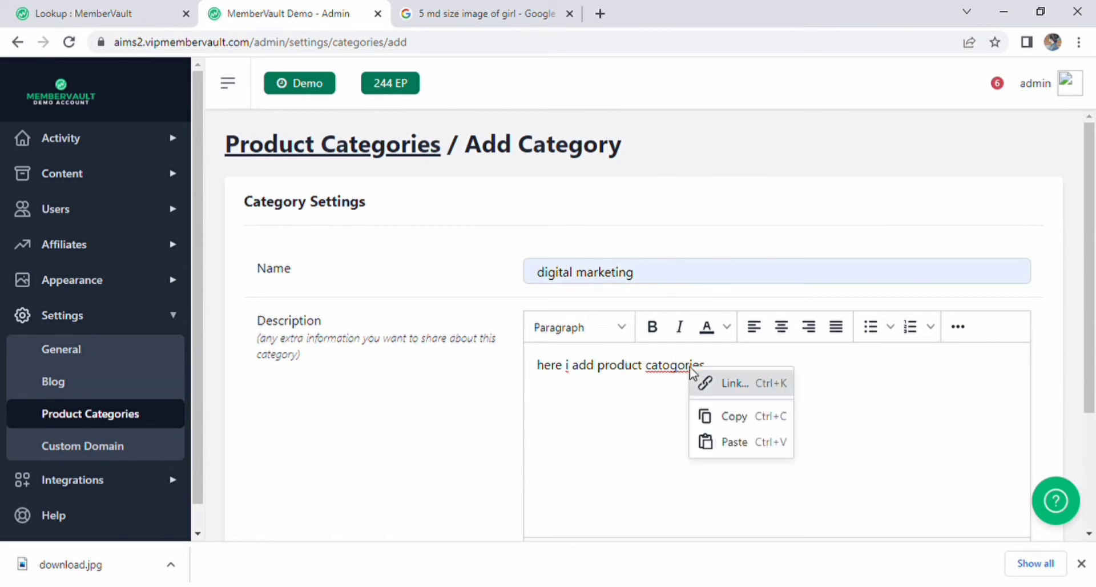
left_click(714, 376)
left_click_drag(714, 366, 536, 365)
left_click(652, 327)
left_click(679, 326)
left_click(726, 327)
key("Escape")
left_click(781, 326)
left_click(808, 326)
left_click(836, 326)
left_click(890, 326)
left_click(922, 372)
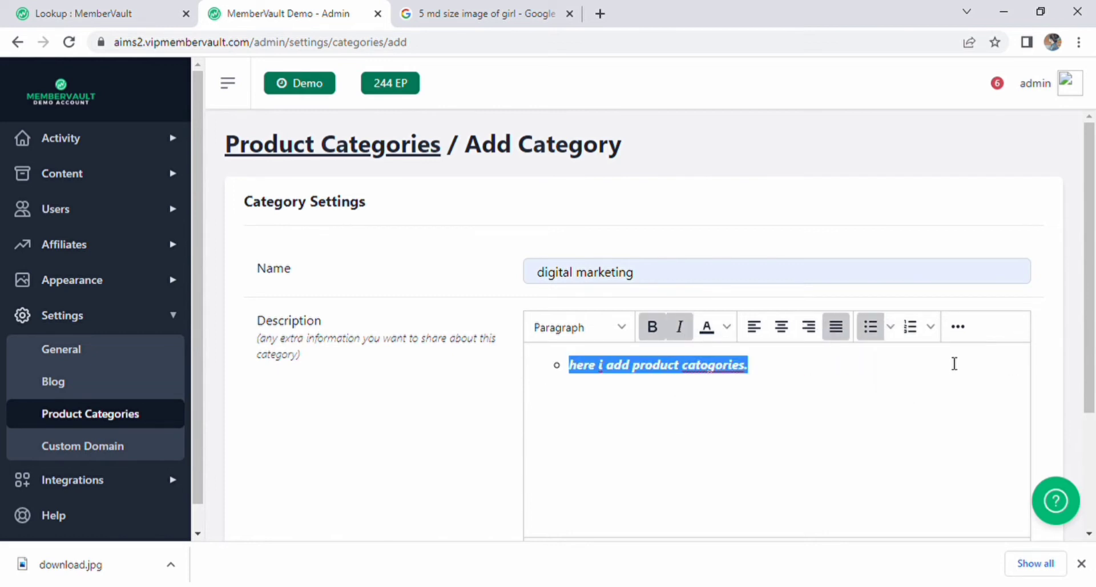
left_click(958, 327)
left_click(788, 356)
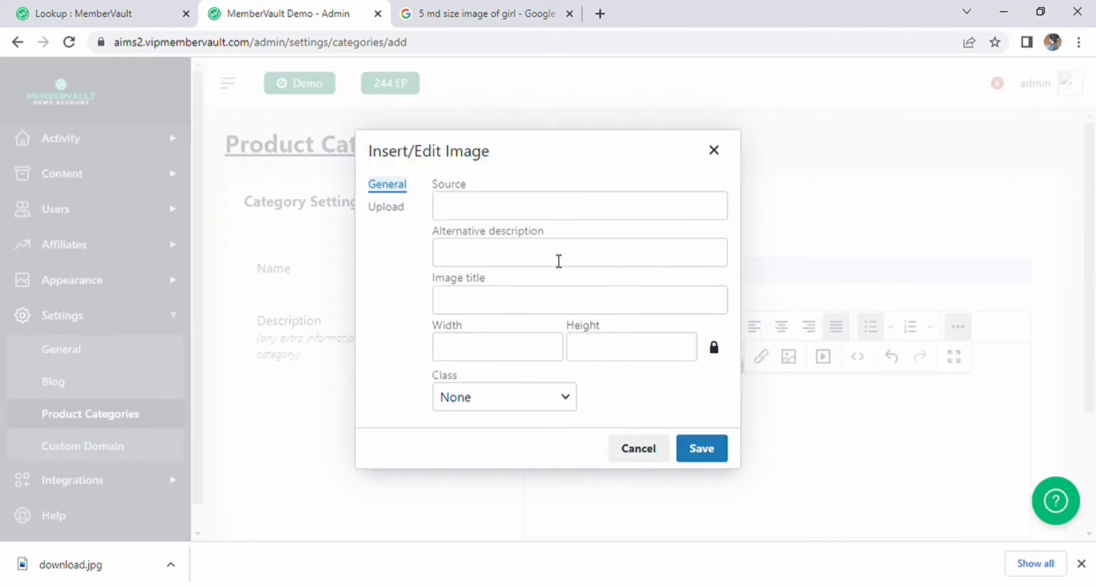
left_click(499, 212)
left_click(494, 254)
left_click(499, 299)
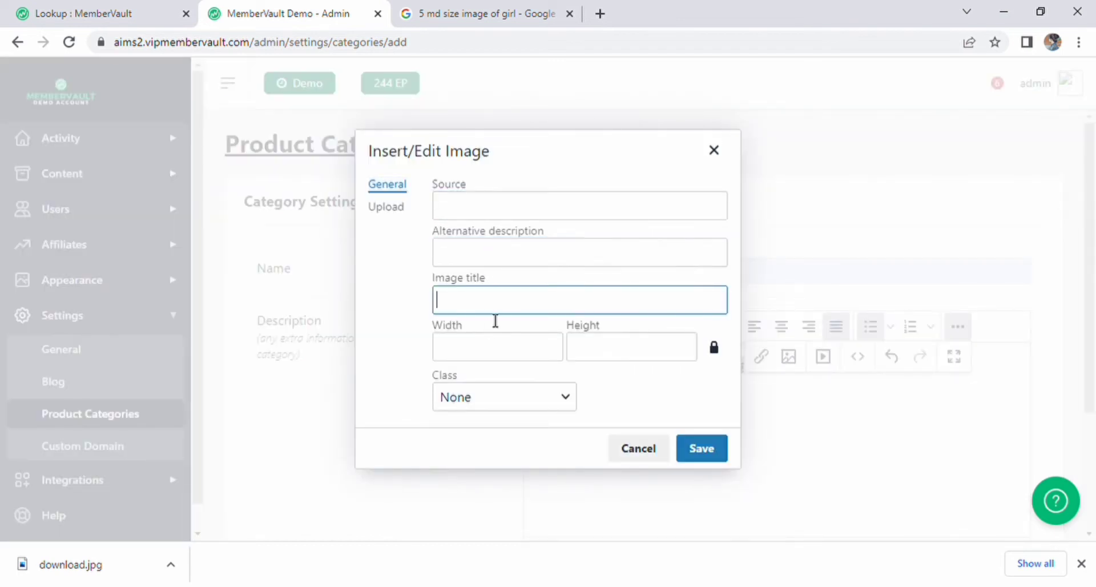
left_click(493, 353)
left_click(555, 380)
left_click(517, 403)
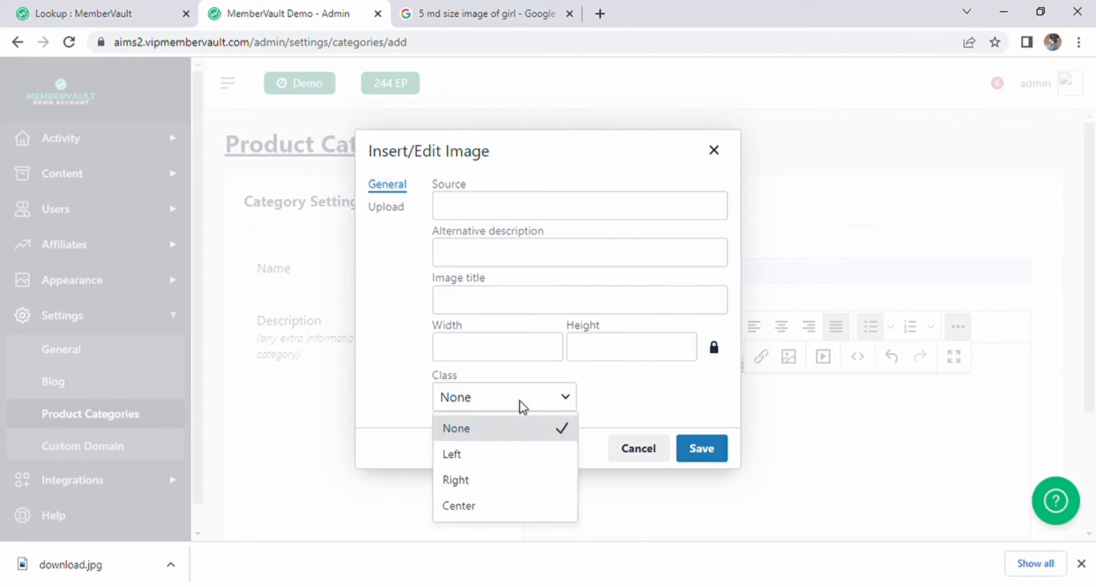
left_click(662, 482)
left_click(713, 152)
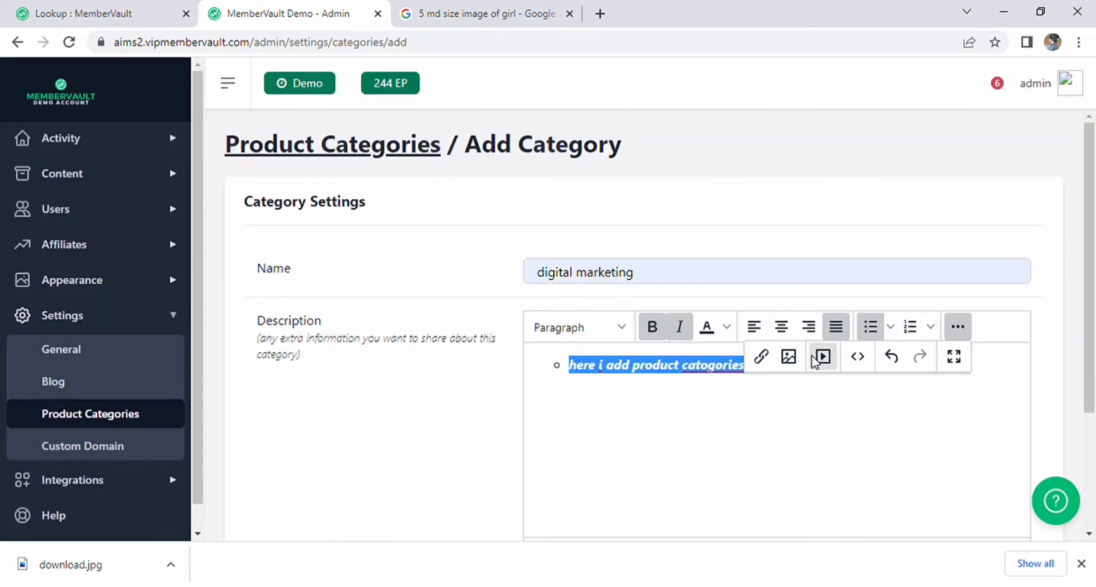
left_click(821, 358)
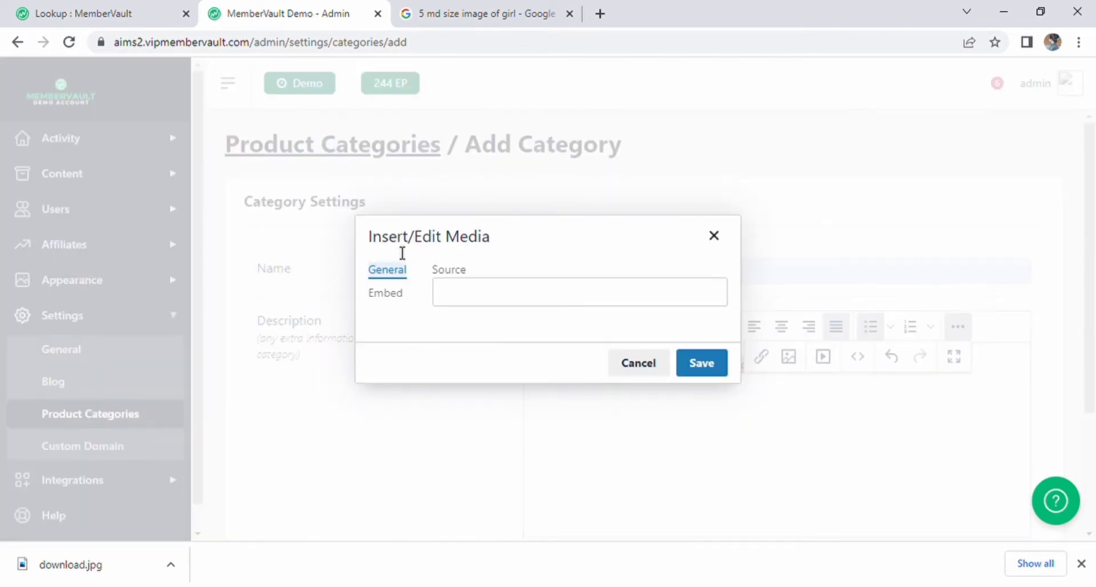
left_click(497, 299)
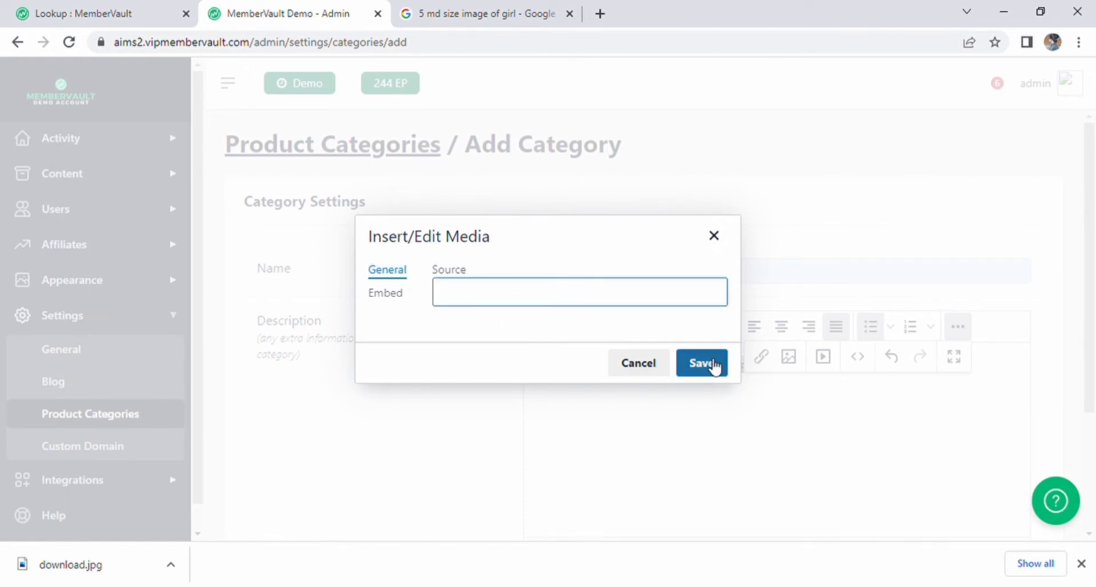
left_click(720, 244)
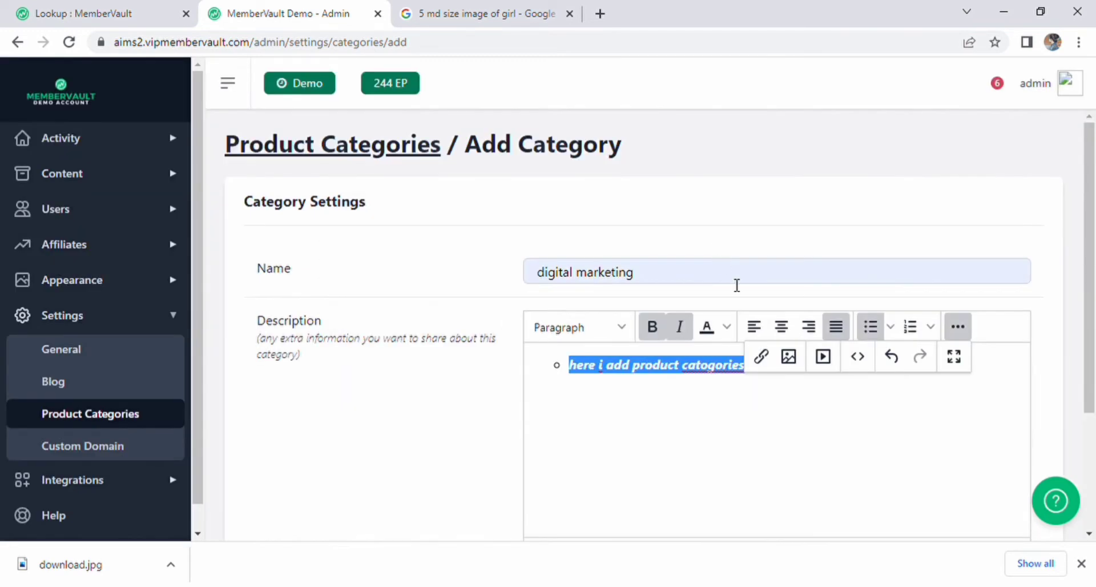
left_click(857, 357)
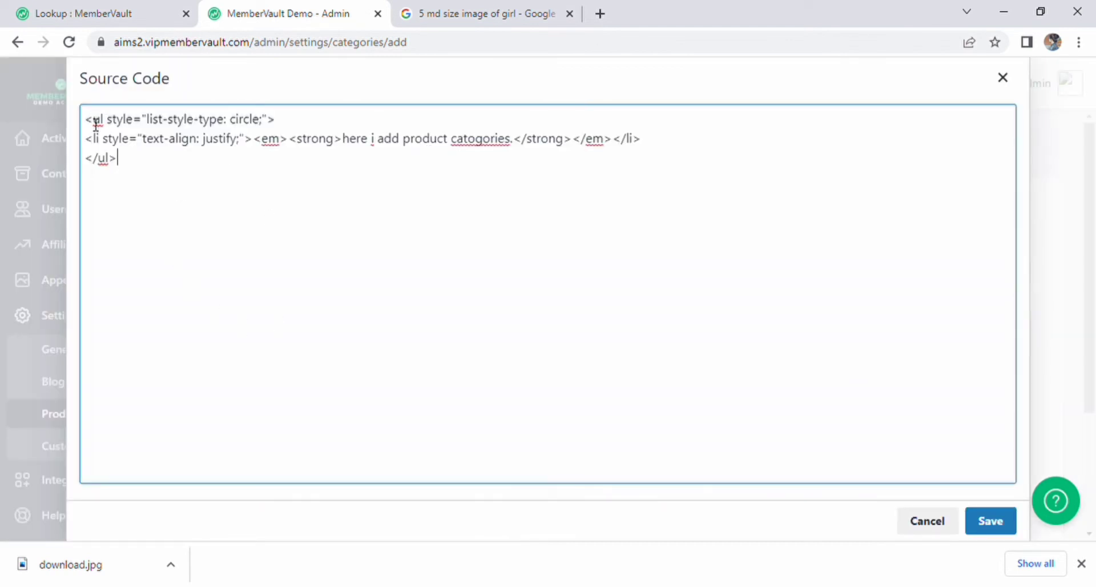
key("ctrl+a")
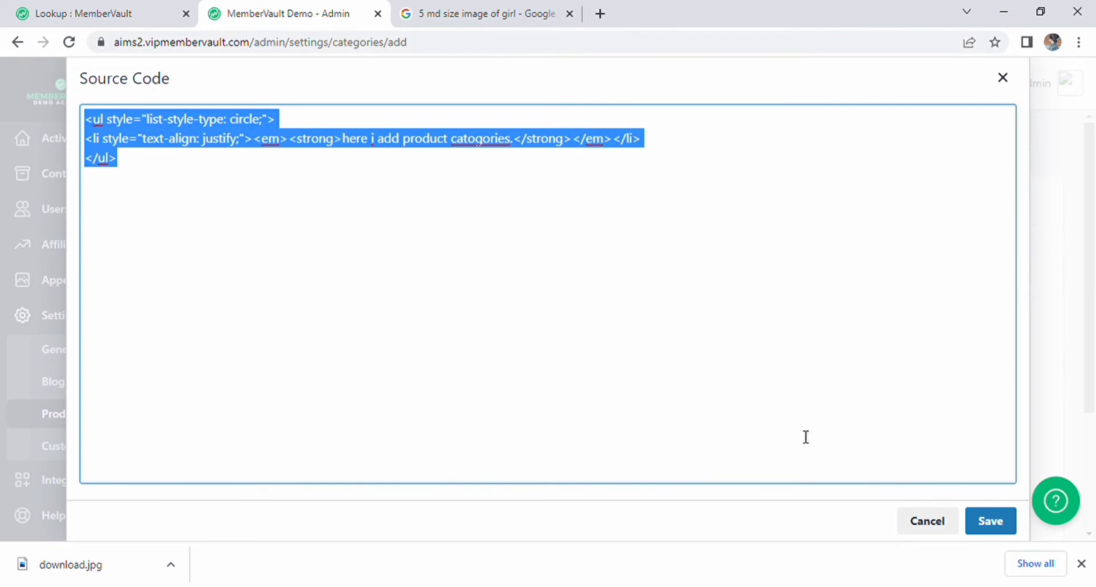
left_click(950, 520)
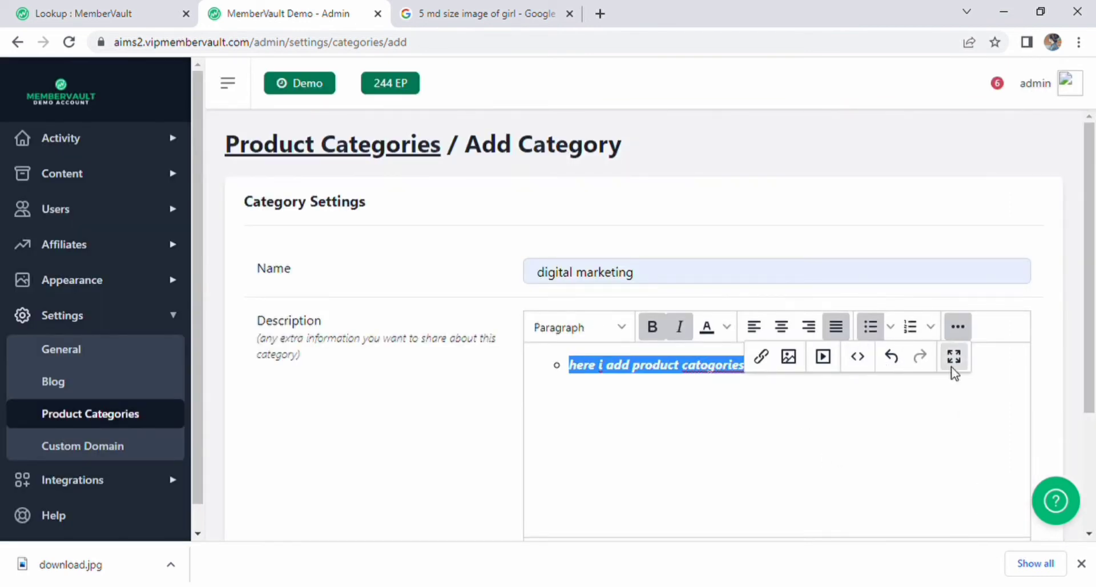
left_click(761, 358)
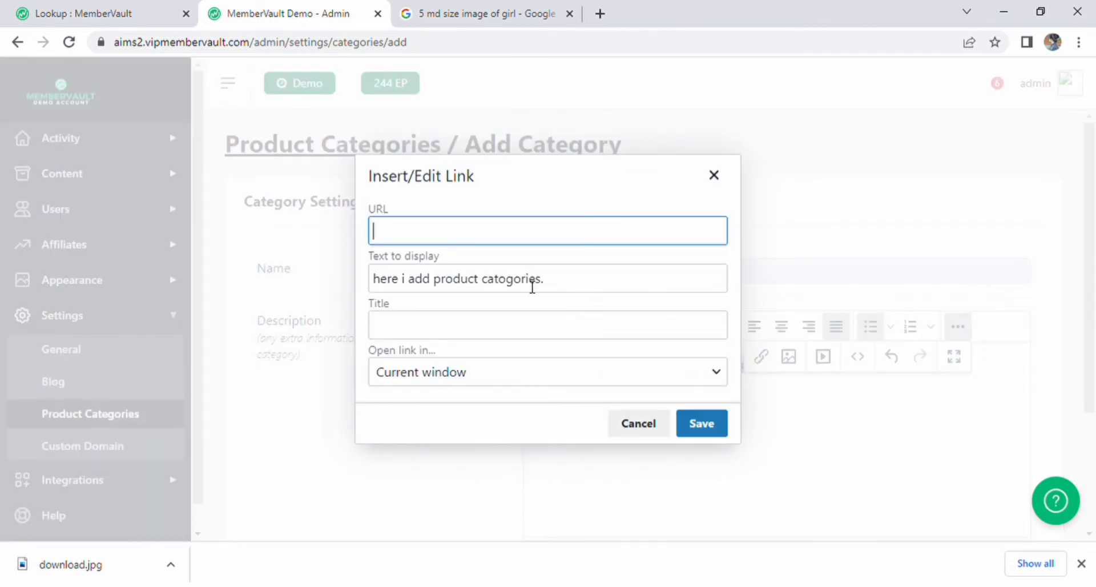
left_click(557, 286)
left_click(542, 339)
left_click(546, 372)
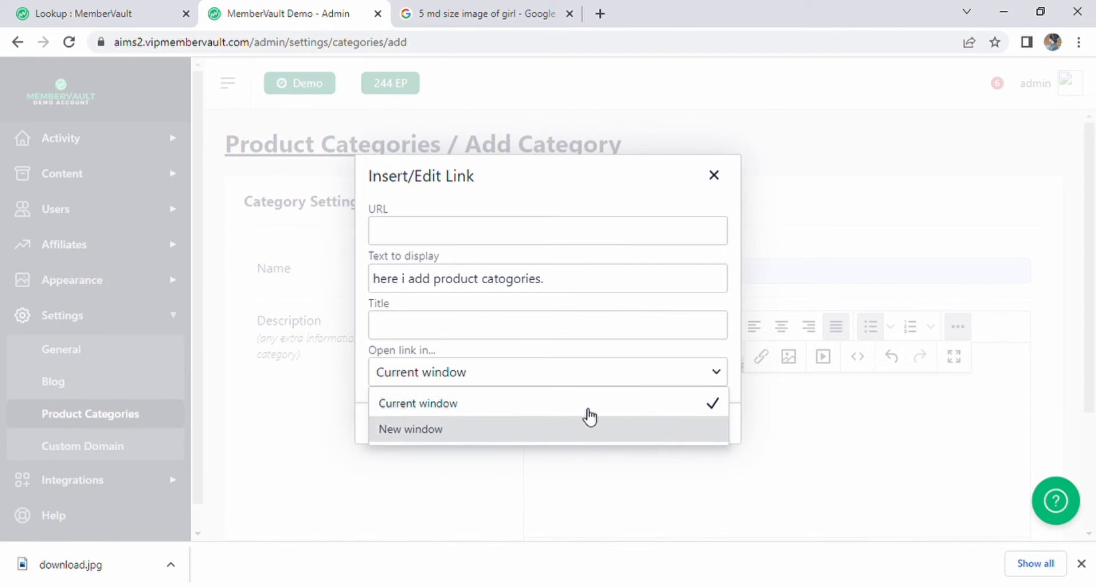
left_click(685, 478)
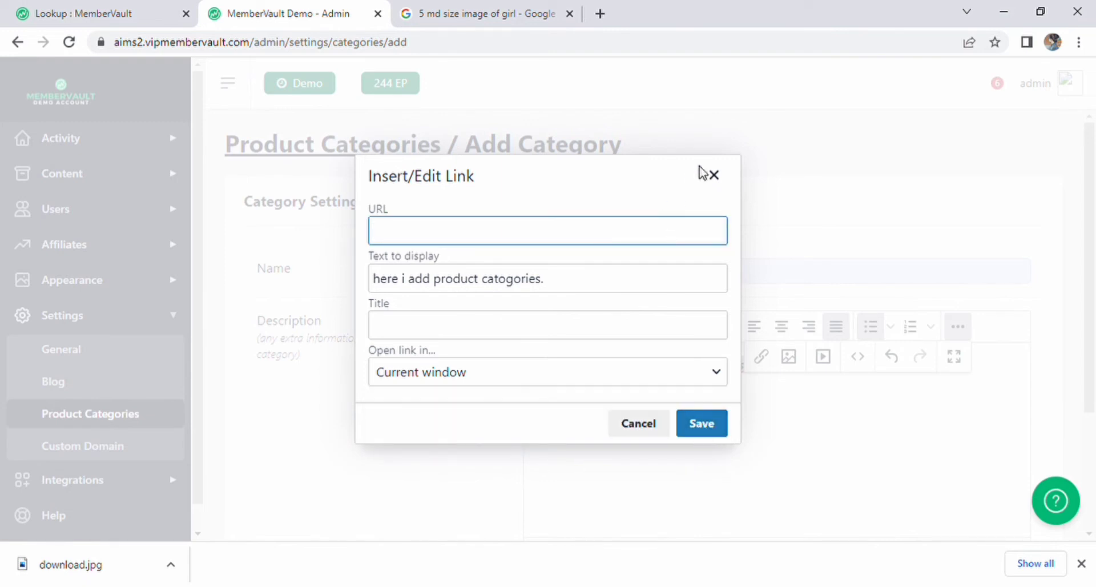
left_click(713, 174)
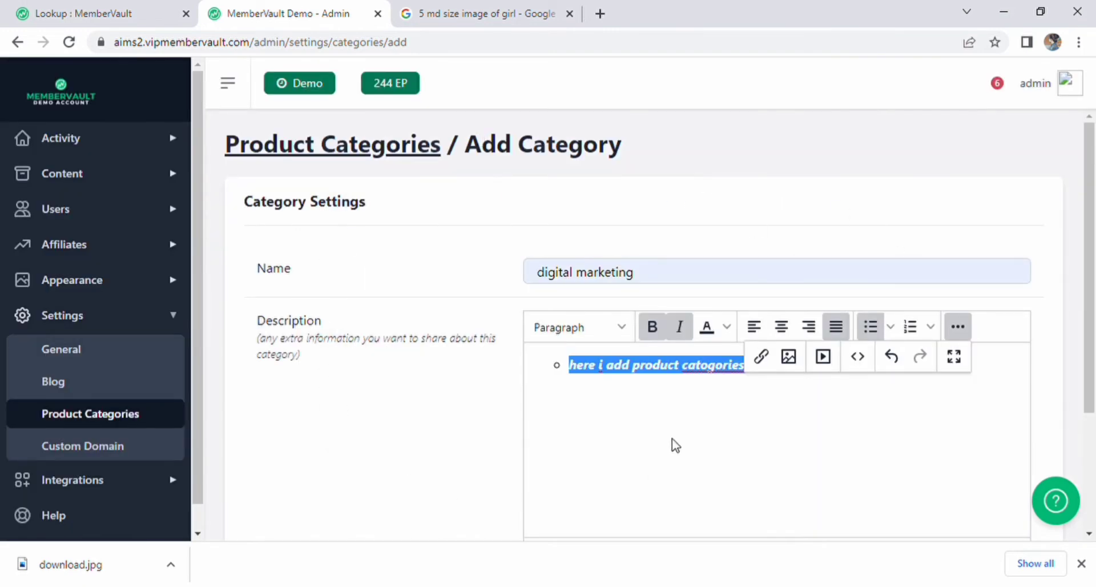
scroll(693, 442, "down", 3)
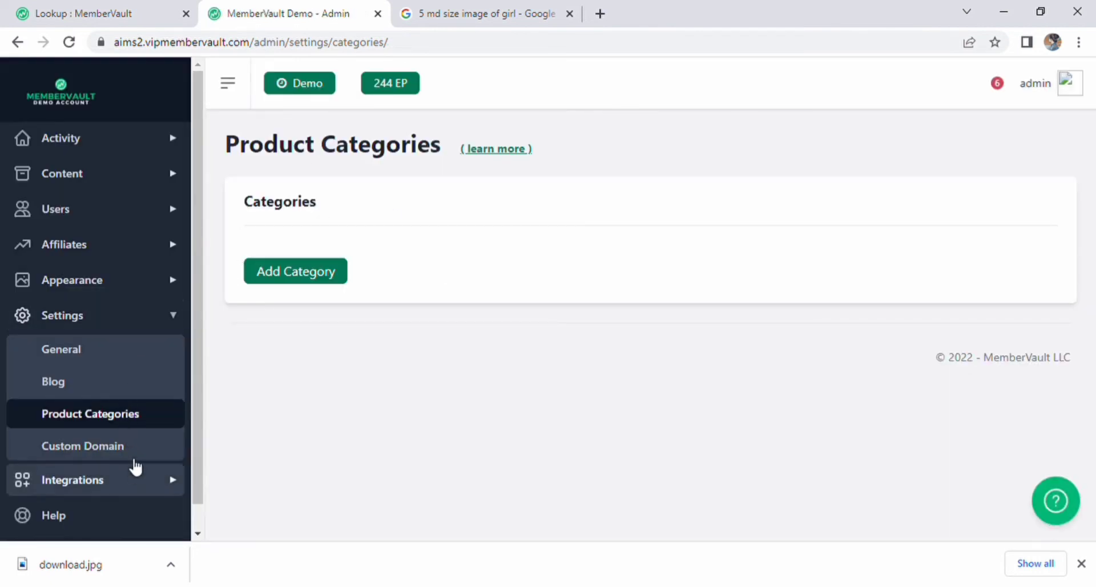
Read the How to Use a Custom Domain help, then view the ActiveCampaign email integration
left_click(140, 451)
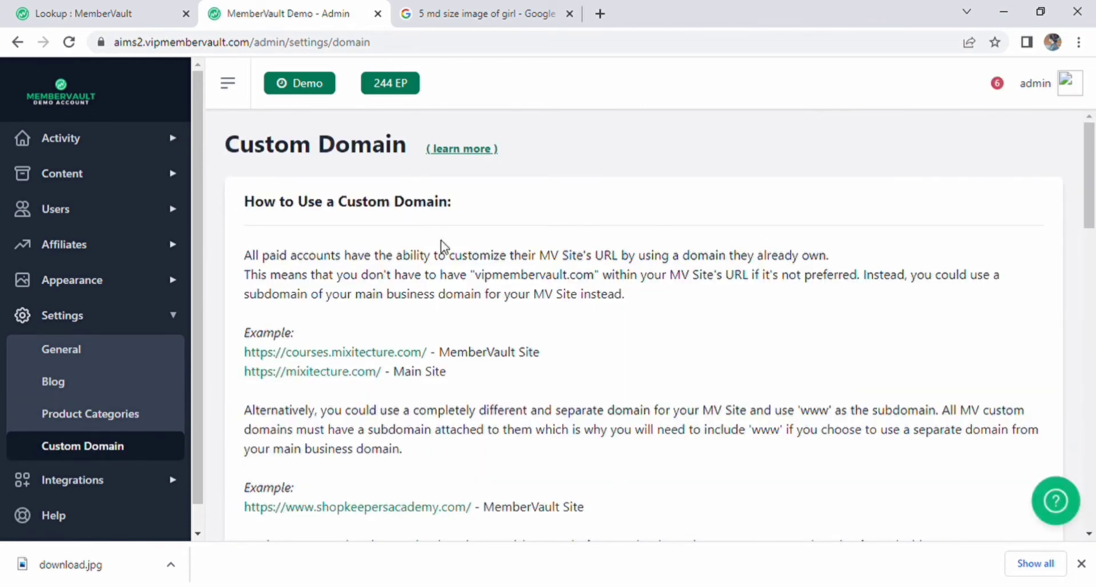
left_click_drag(244, 201, 477, 223)
left_click(482, 223)
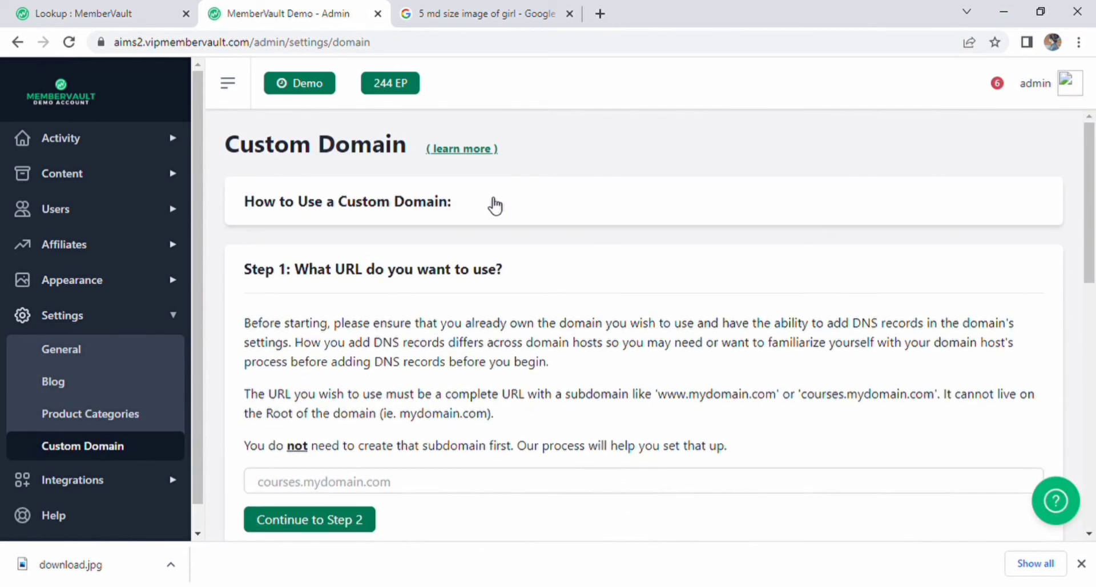
left_click(496, 204)
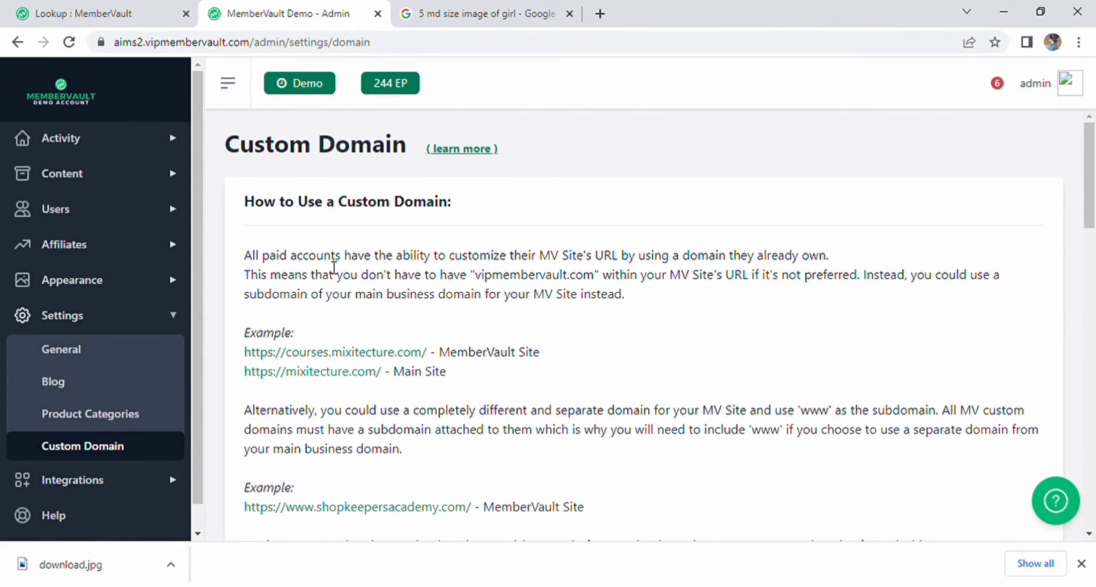
left_click_drag(246, 258, 843, 270)
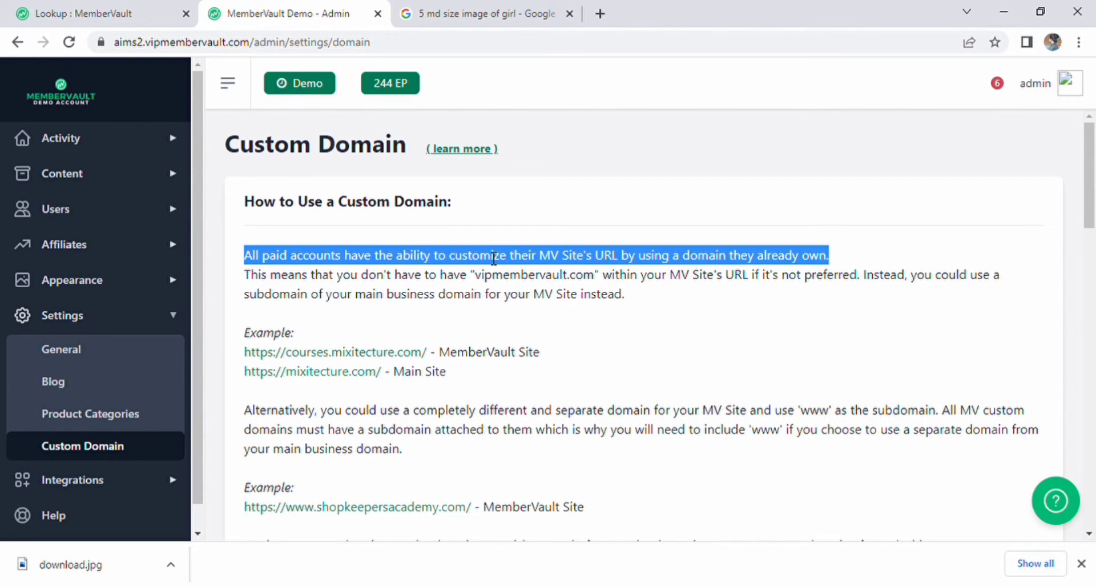
left_click(653, 354)
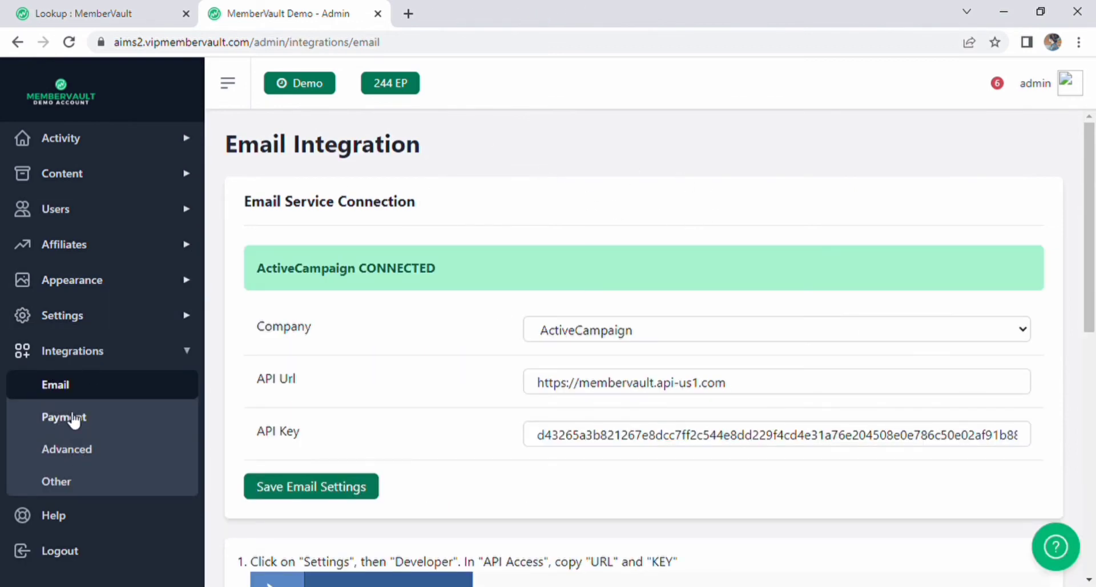
Check the PayPal API Username, Password and Signature fields, then view the Advanced integrations list
left_click(68, 420)
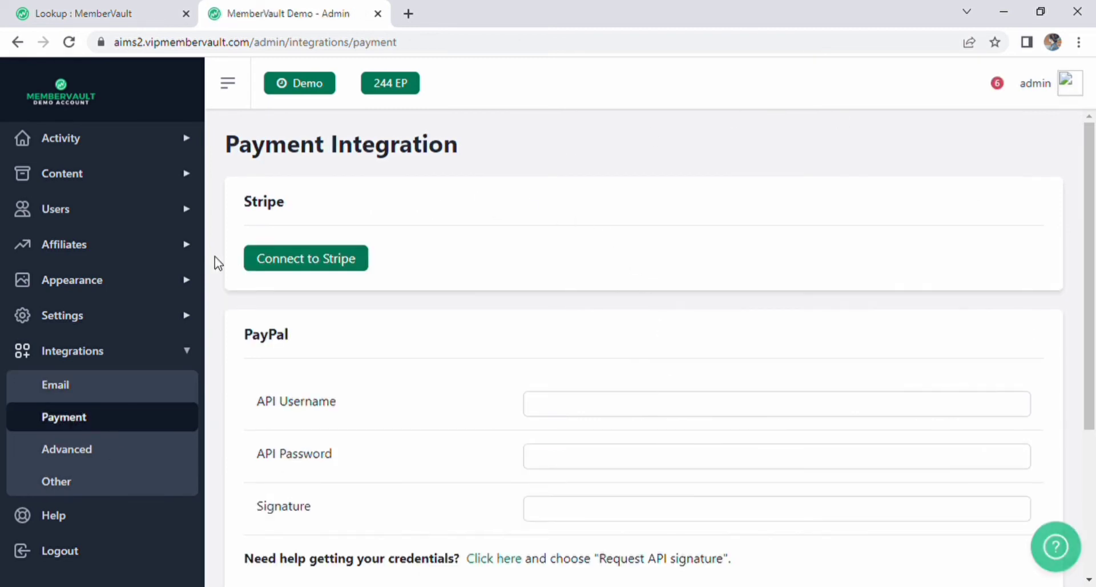
scroll(476, 303, "down", 3)
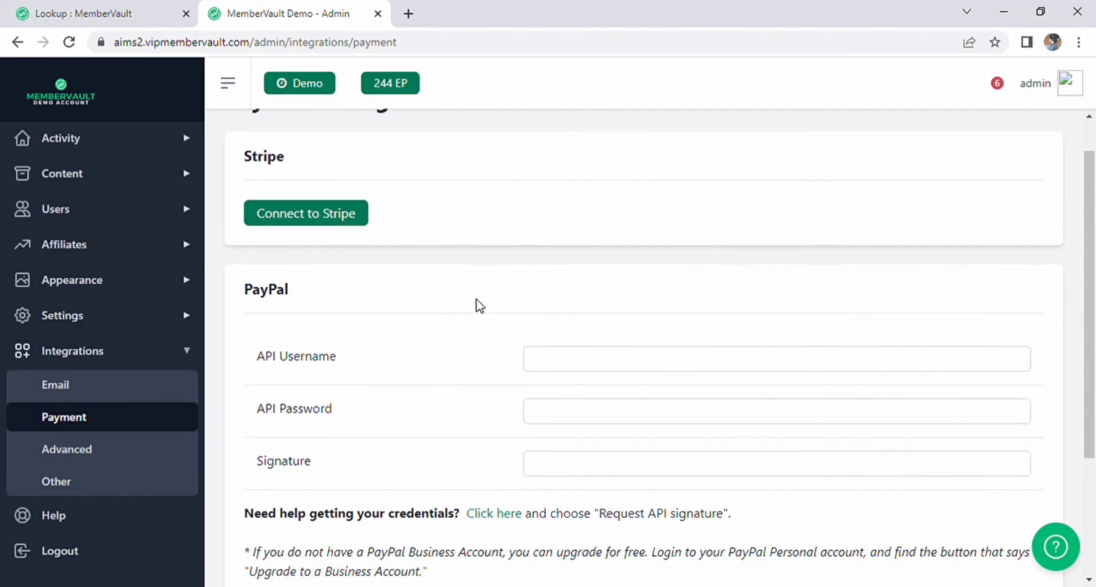
left_click(589, 253)
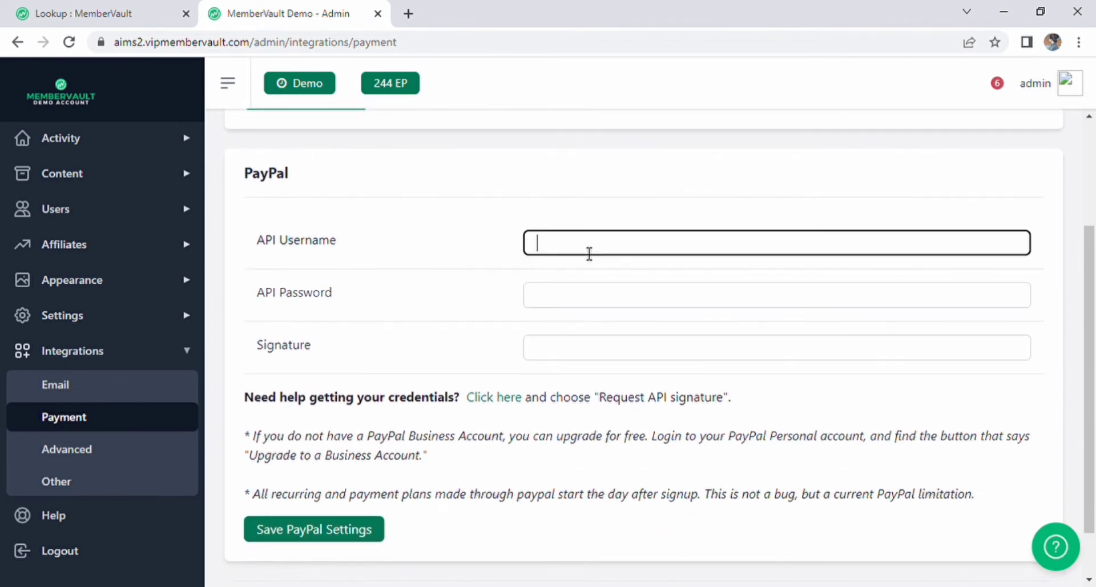
left_click(596, 309)
left_click(596, 343)
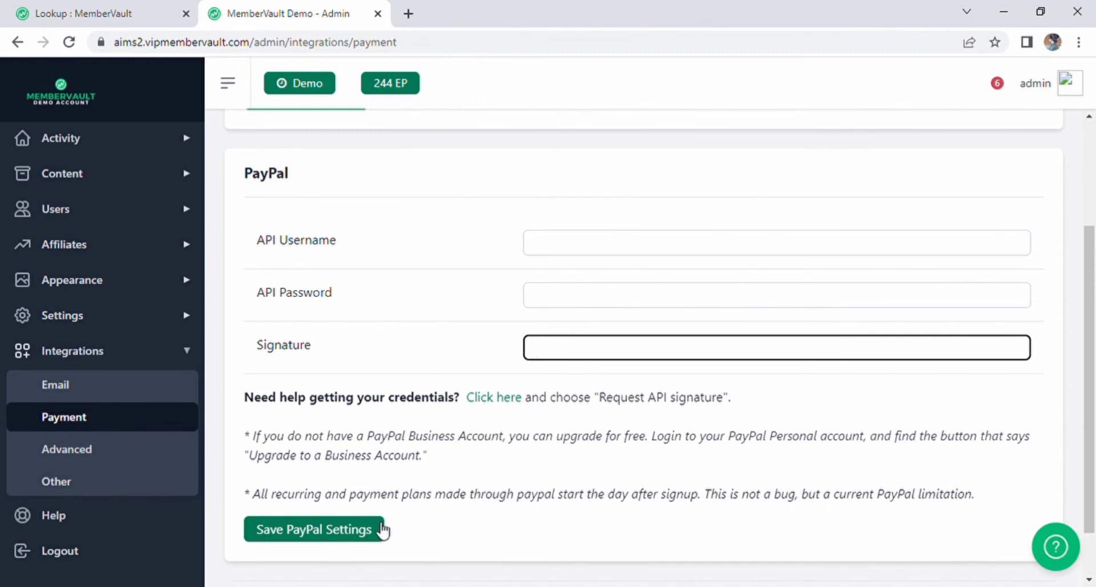
scroll(580, 457, "up", 3)
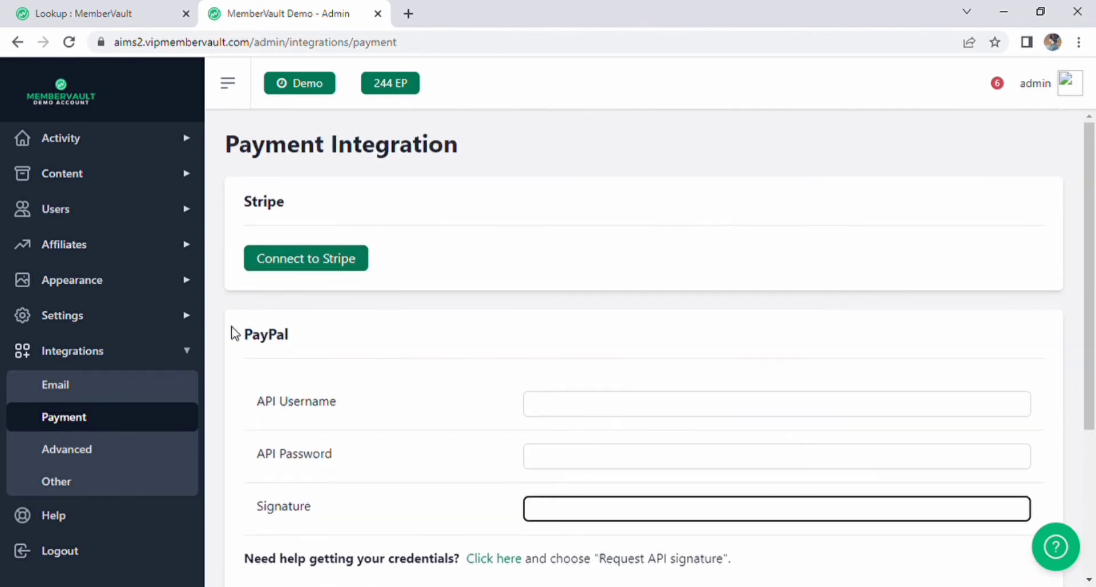
left_click(137, 452)
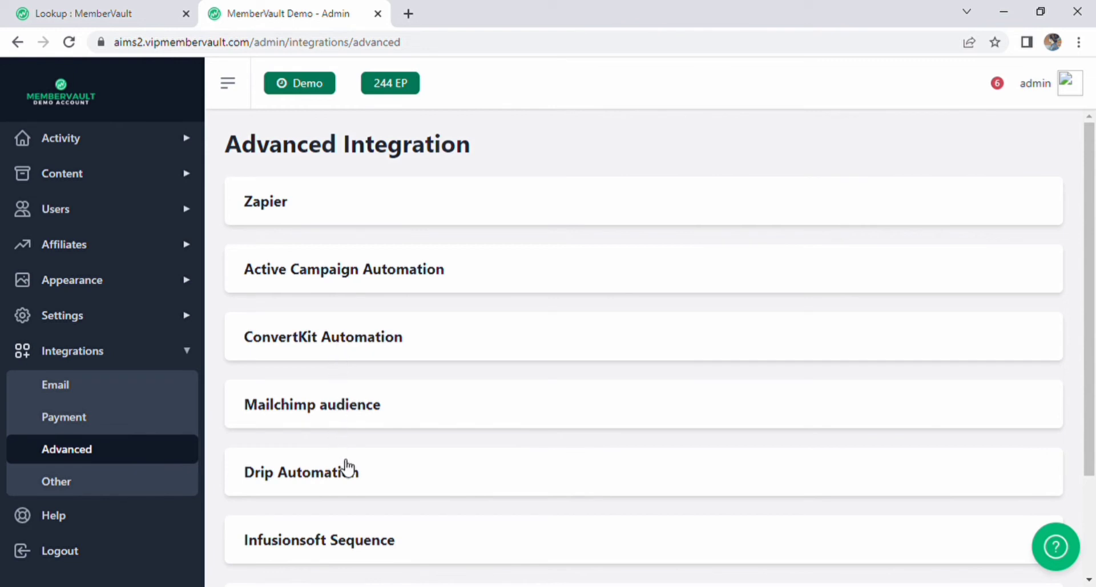
Expand the Zapier card and scroll through all of its setup steps
scroll(347, 468, "down", 2)
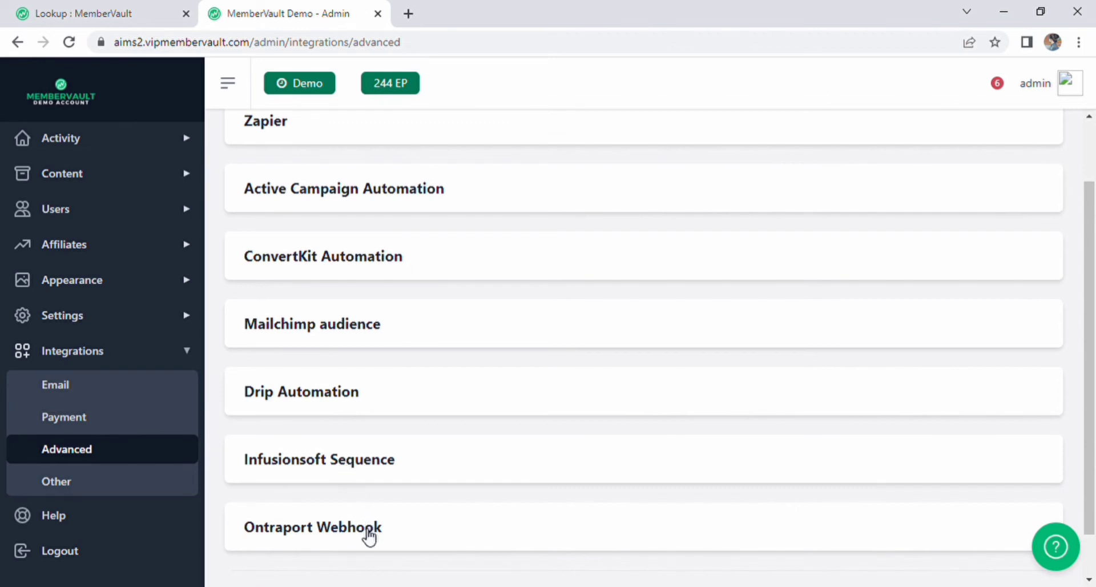
scroll(369, 536, "up", 2)
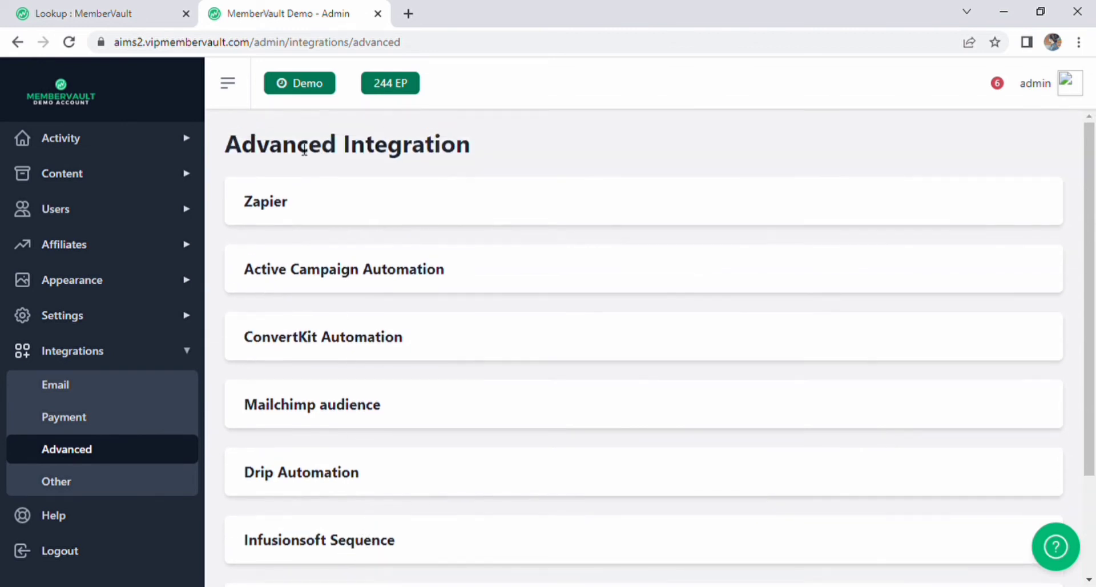
left_click(304, 215)
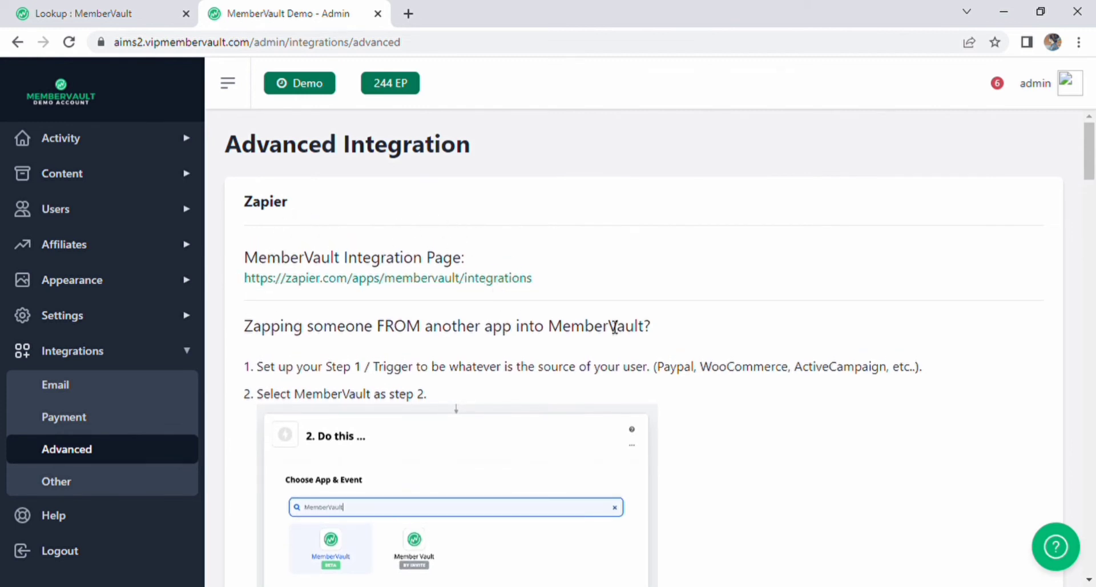
scroll(628, 360, "down", 4)
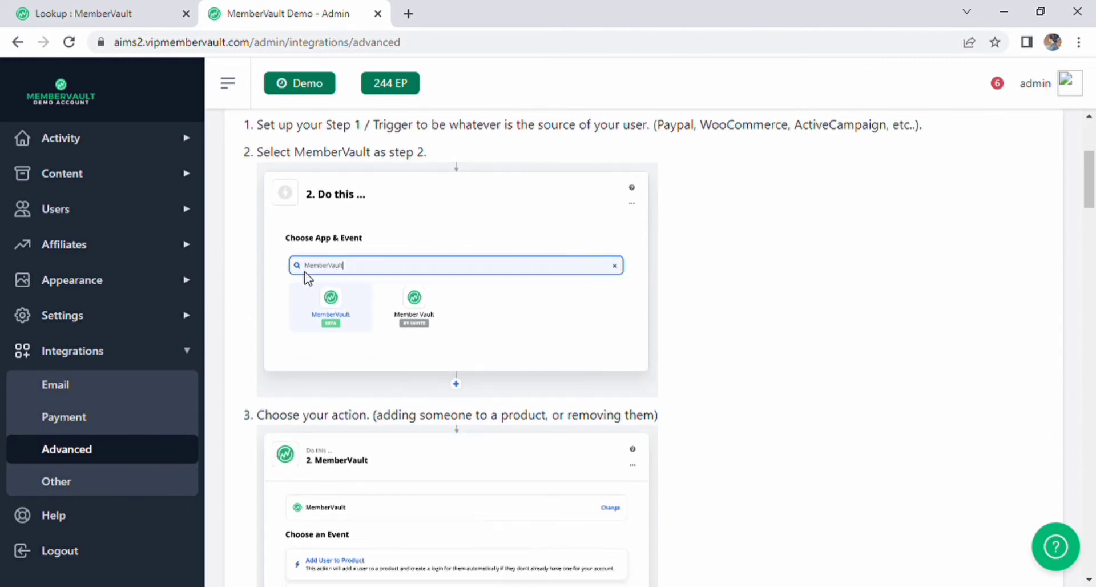
scroll(399, 294, "down", 1)
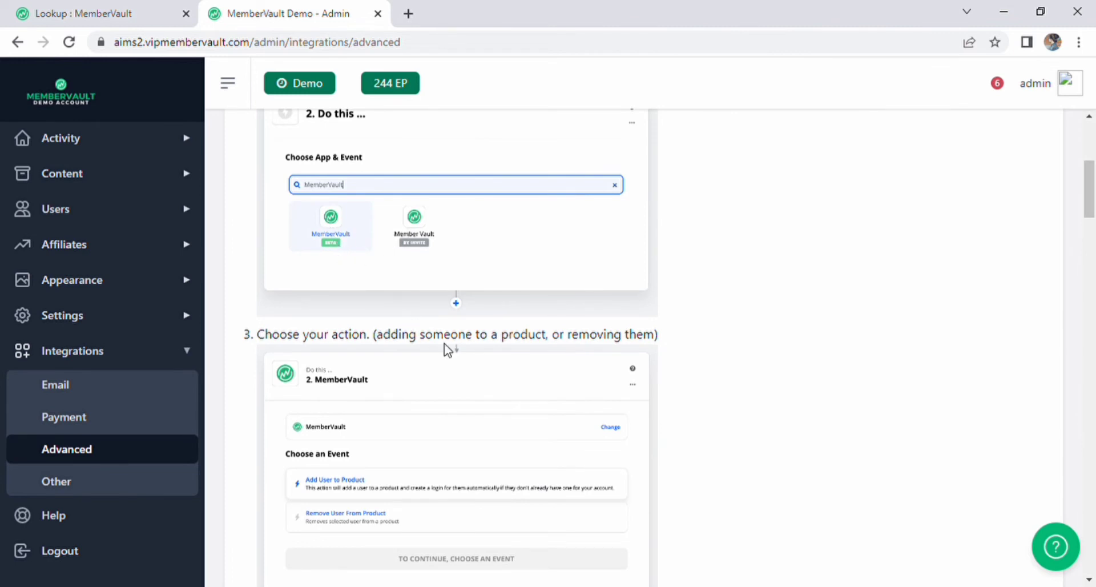
scroll(446, 350, "down", 1)
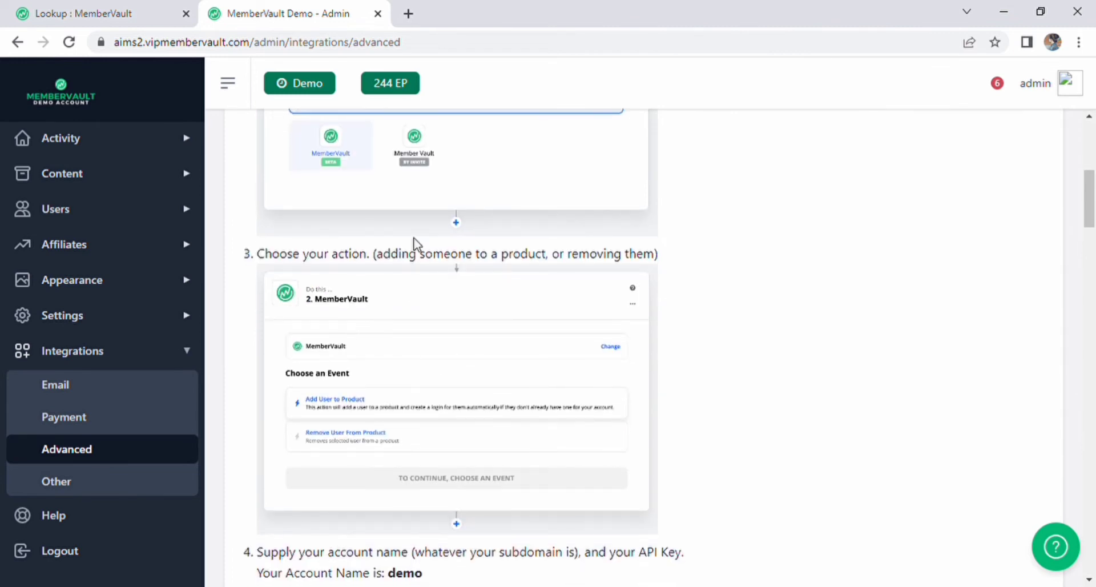
scroll(538, 331, "down", 3)
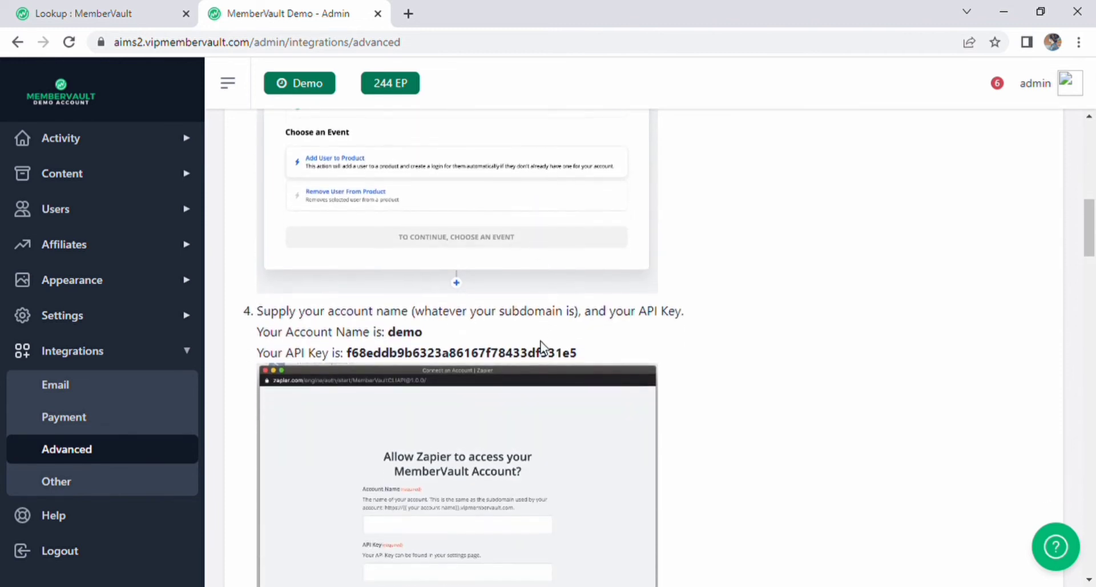
scroll(549, 353, "down", 2)
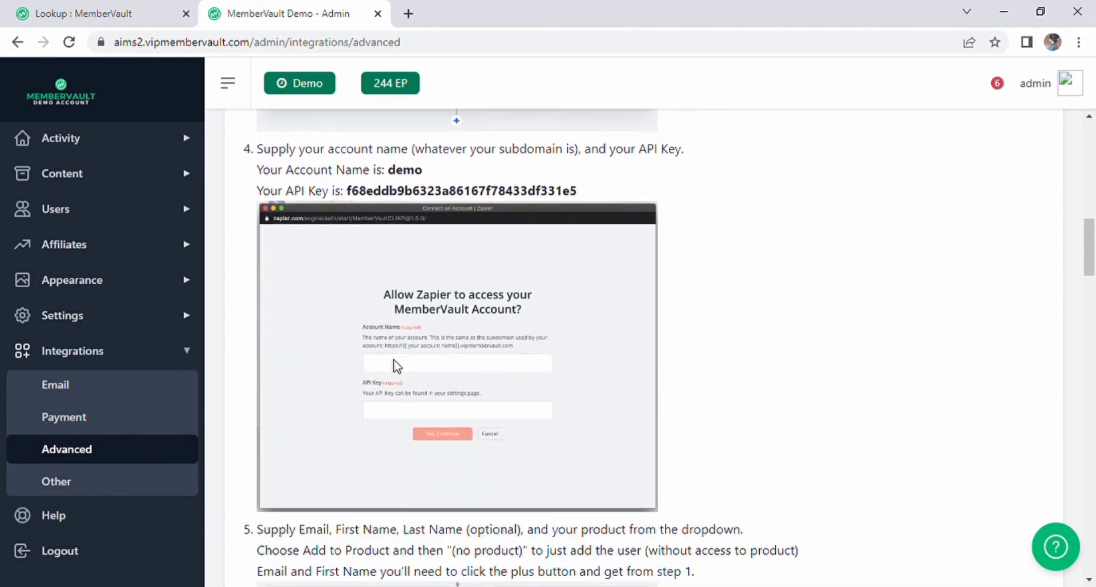
scroll(538, 398, "down", 5)
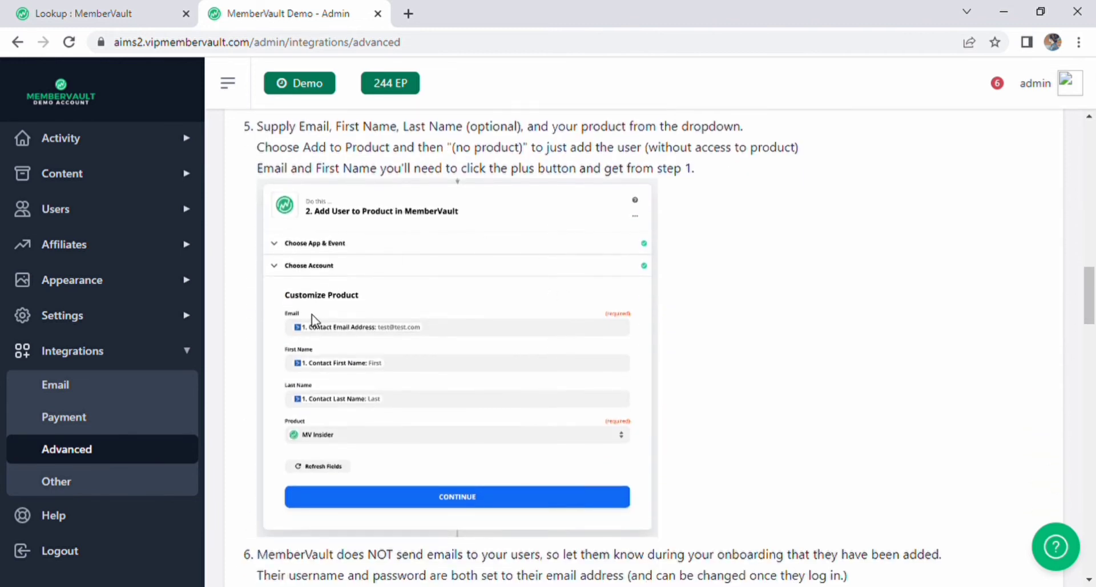
scroll(459, 379, "down", 2)
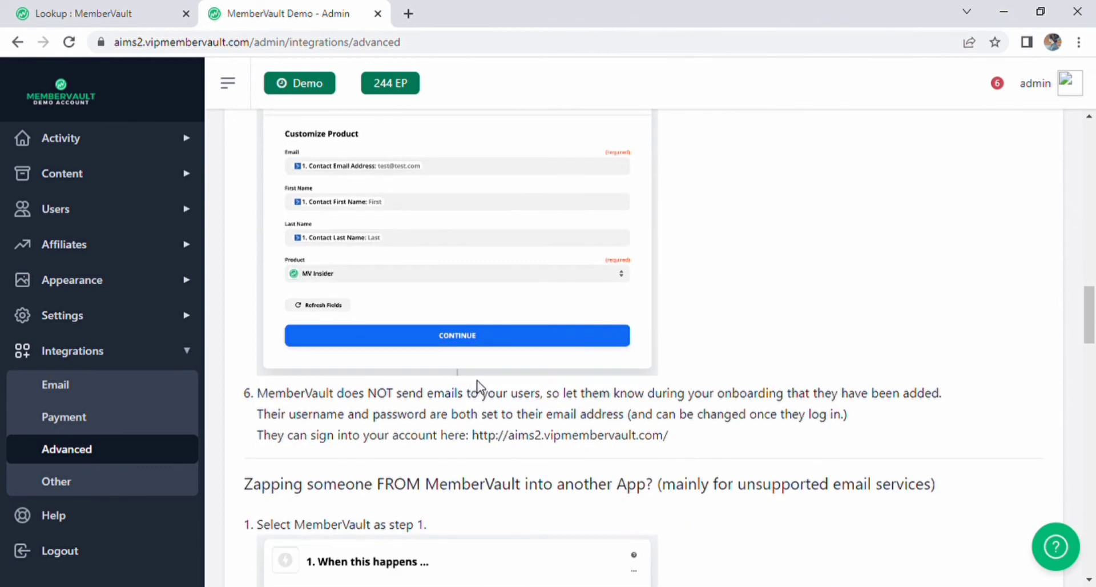
scroll(477, 388, "down", 4)
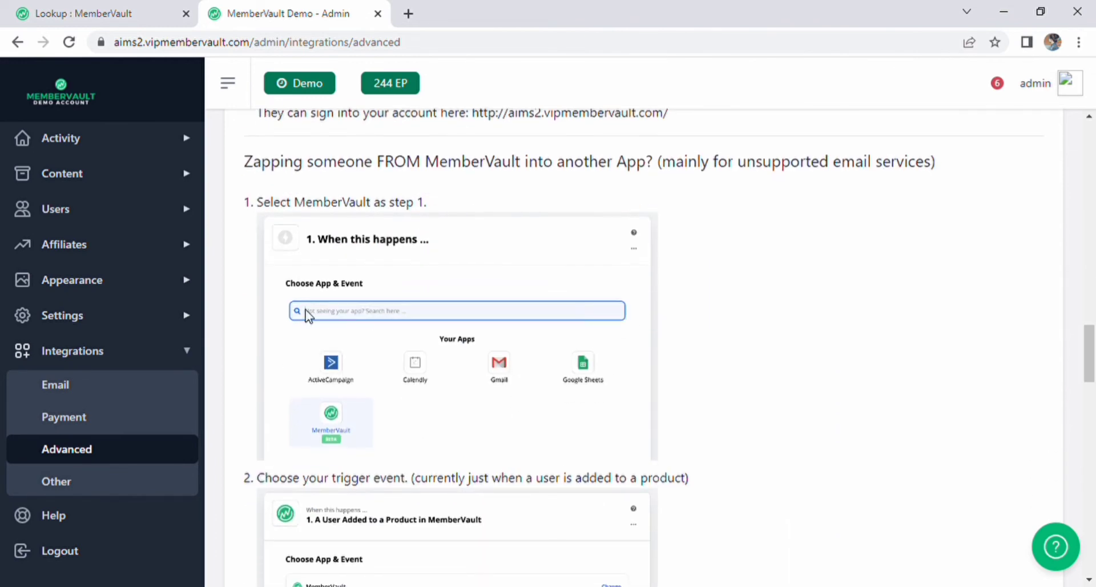
scroll(308, 315, "down", 3)
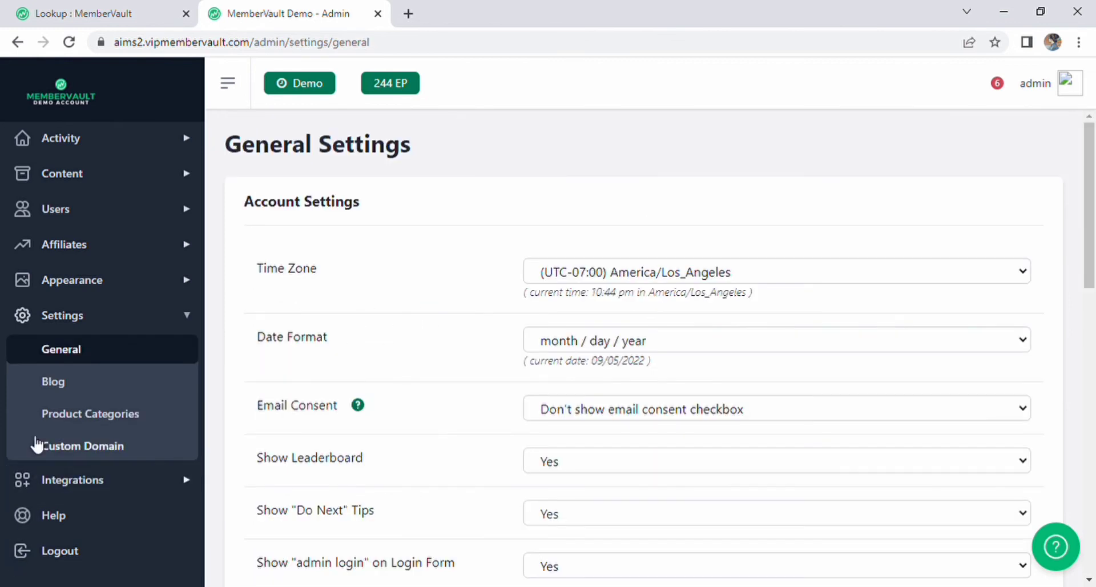
Check the Branding title 'MemberVault Demo', the logo and the colour values like #38a169
left_click(95, 293)
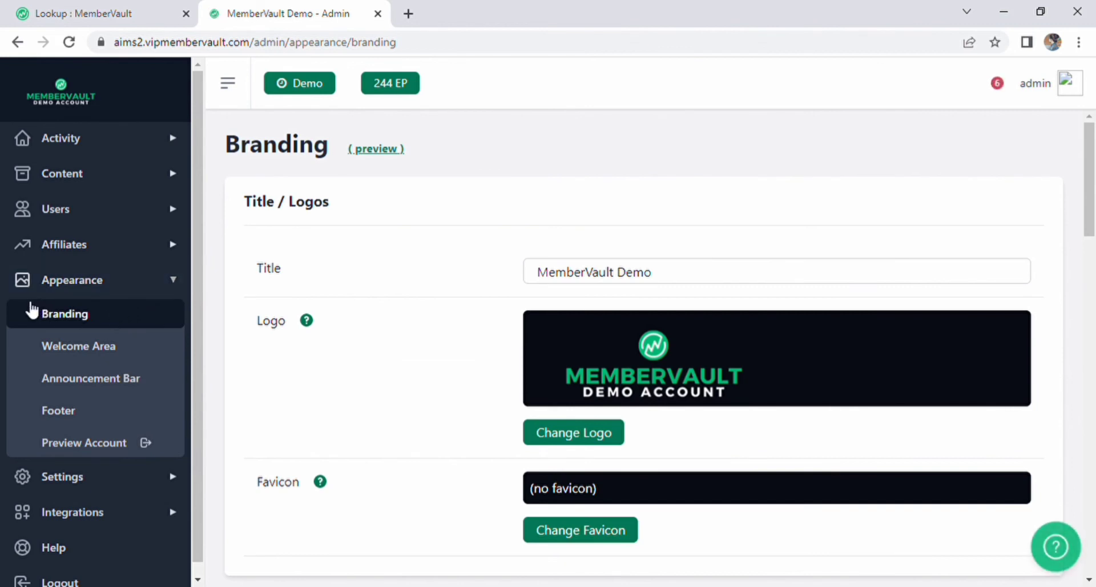
left_click(83, 315)
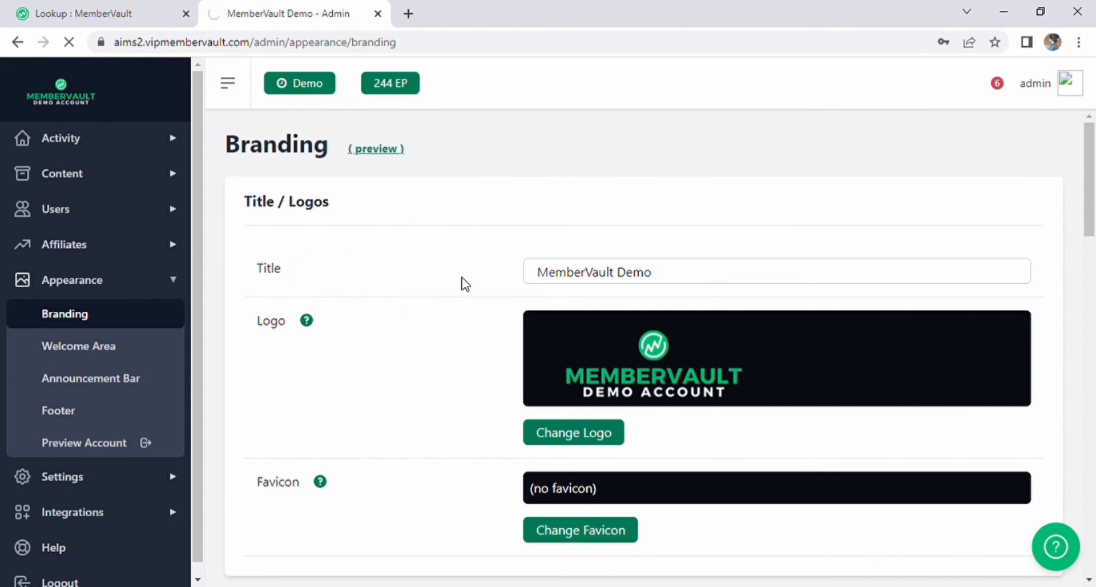
left_click(591, 277)
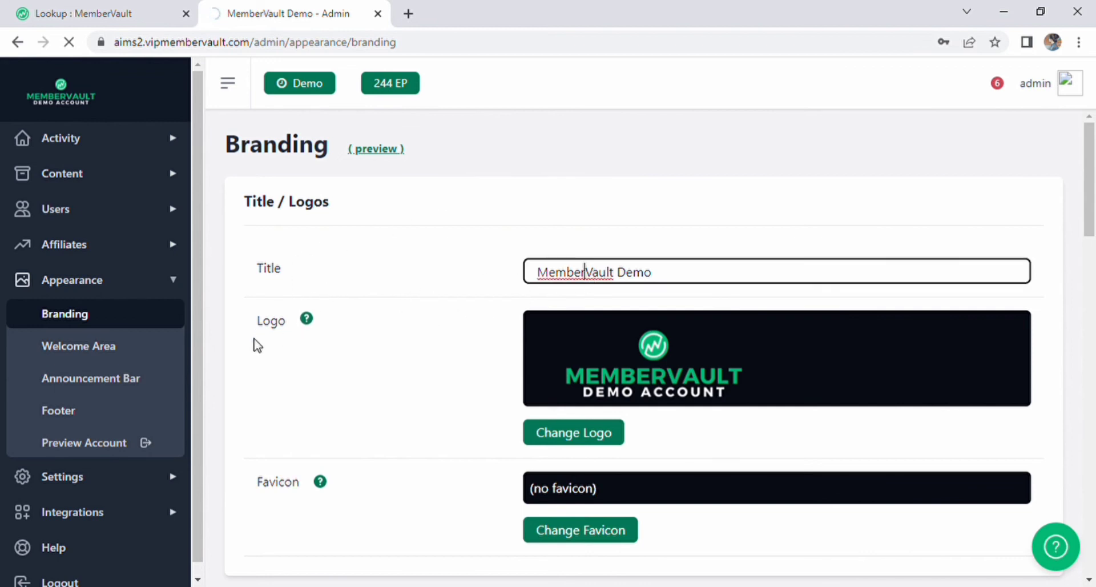
left_click(481, 433)
scroll(308, 249, "down", 7)
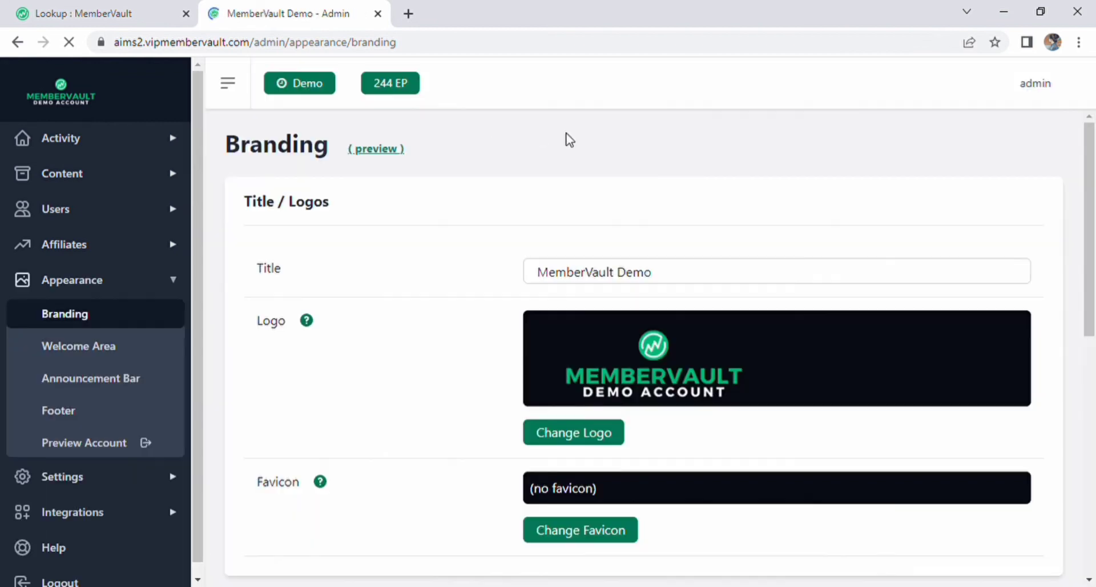
scroll(485, 401, "down", 7)
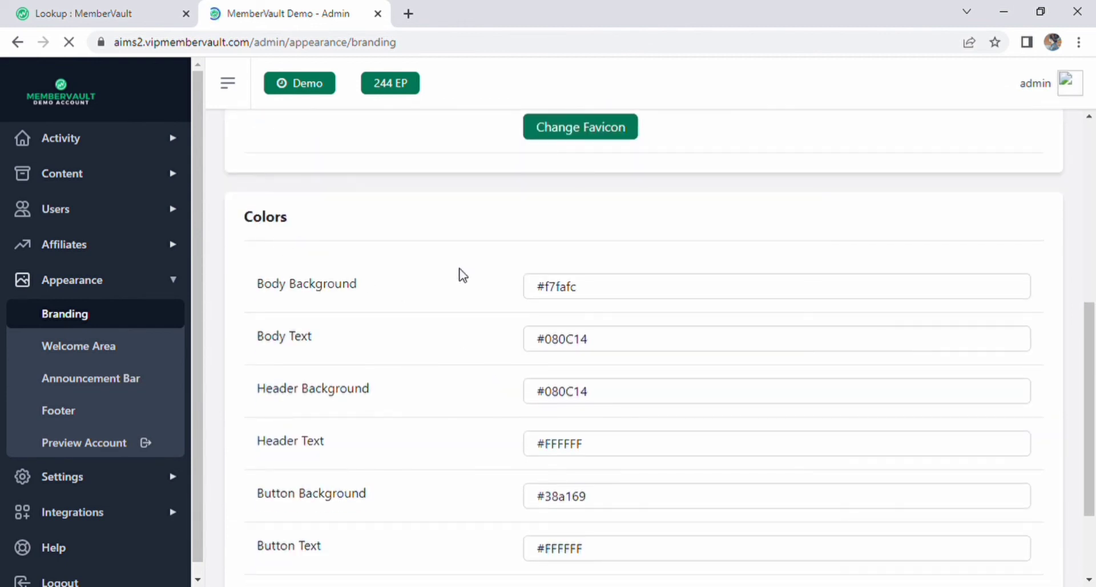
Change the body background colour to the tan shade #BB835C
left_click(619, 296)
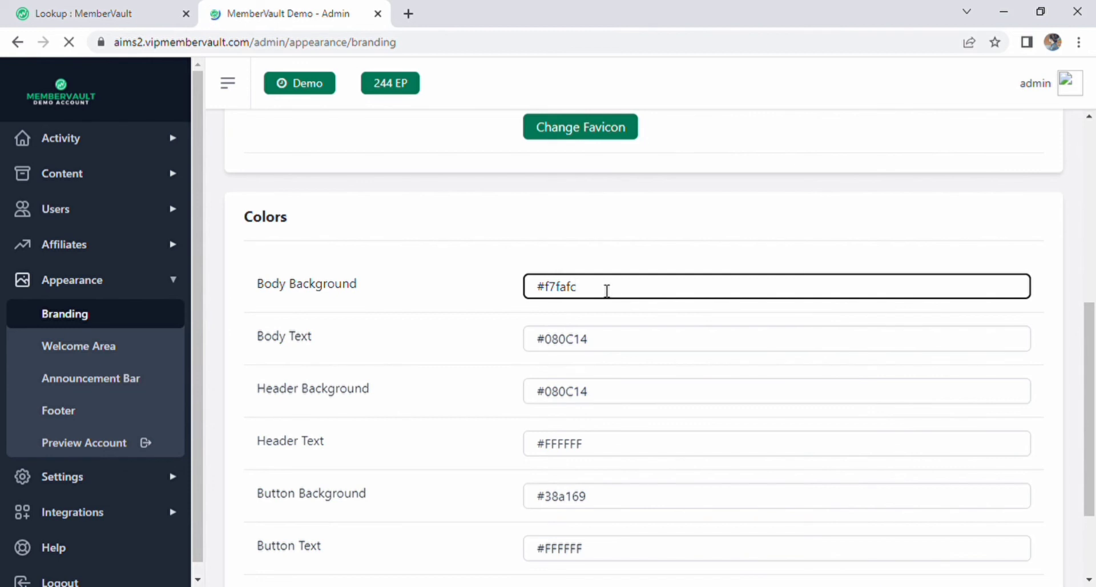
double_click(607, 290)
left_click(313, 285)
left_click(605, 291)
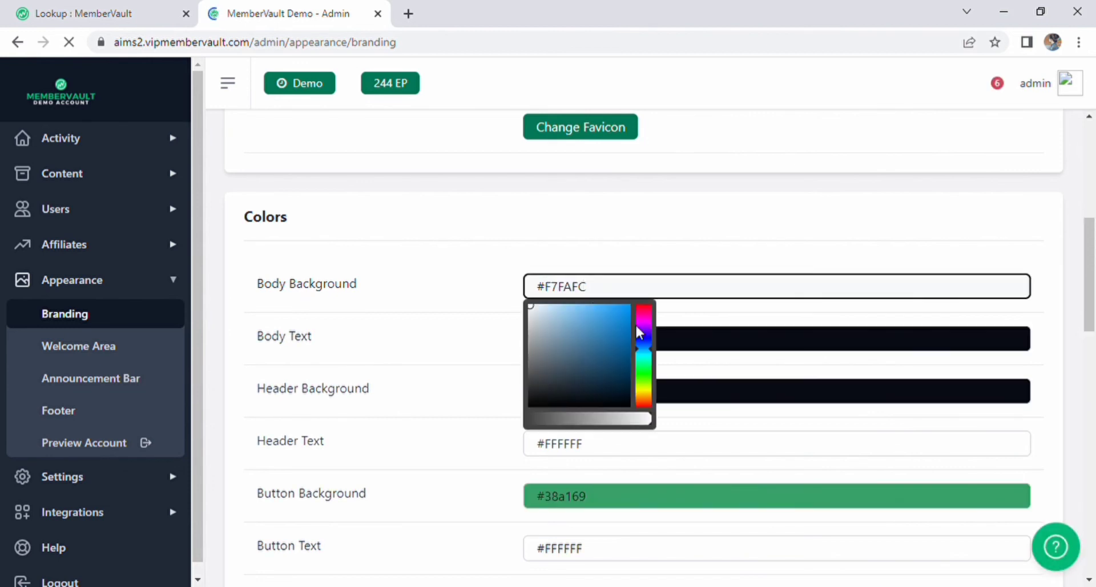
left_click_drag(640, 327, 642, 311)
left_click(587, 335)
left_click(501, 237)
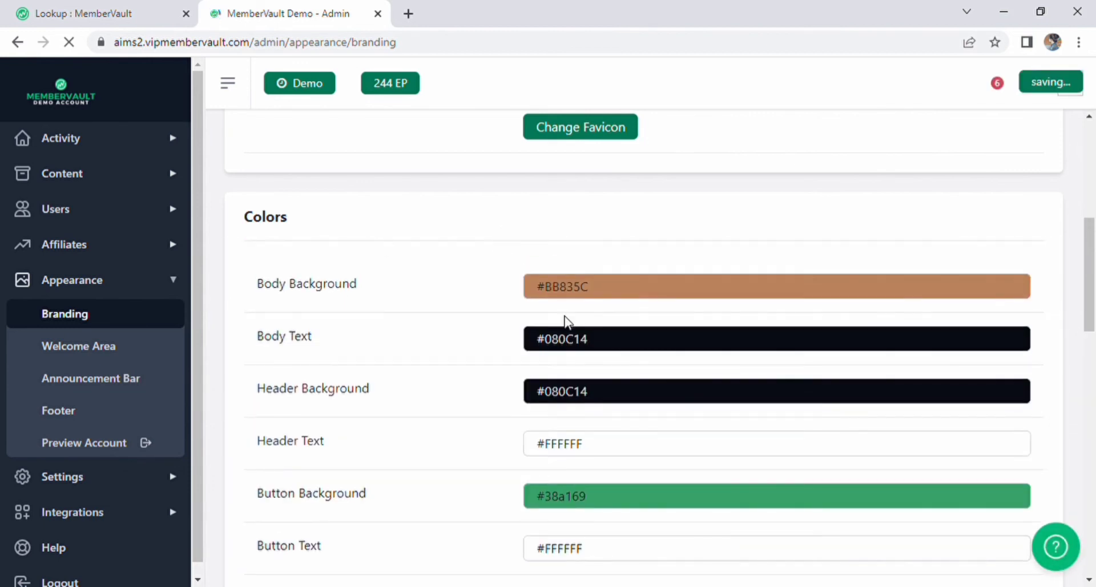
Set body text #D1B04F, header background #1E63ED, header text #7A9CE1, orange buttons with dark text
left_click(580, 337)
left_click(597, 376)
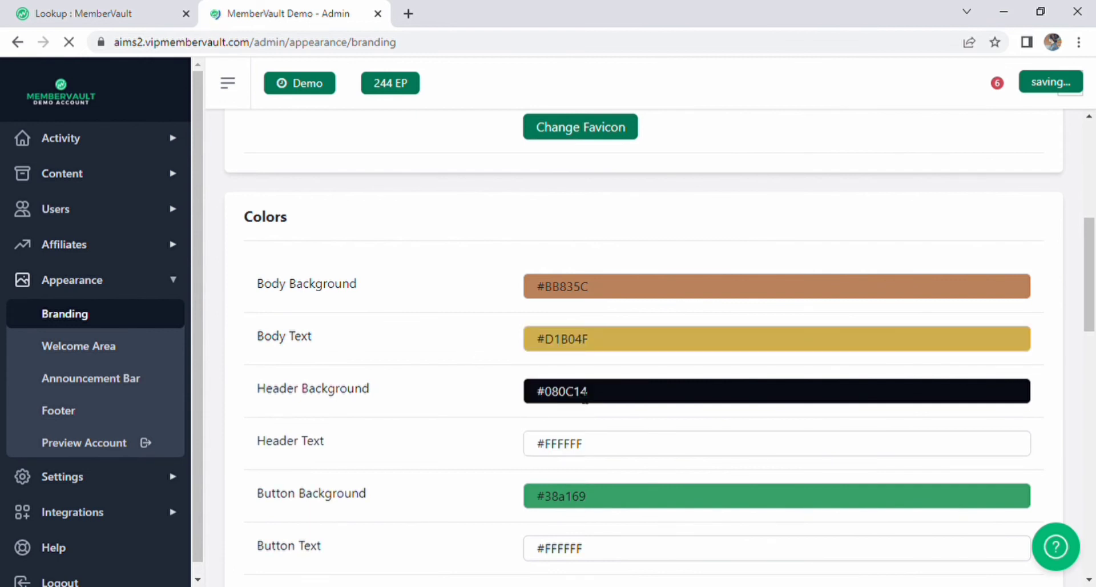
left_click(595, 394)
left_click(617, 415)
scroll(584, 293, "down", 3)
left_click(584, 285)
left_click(576, 312)
left_click(588, 335)
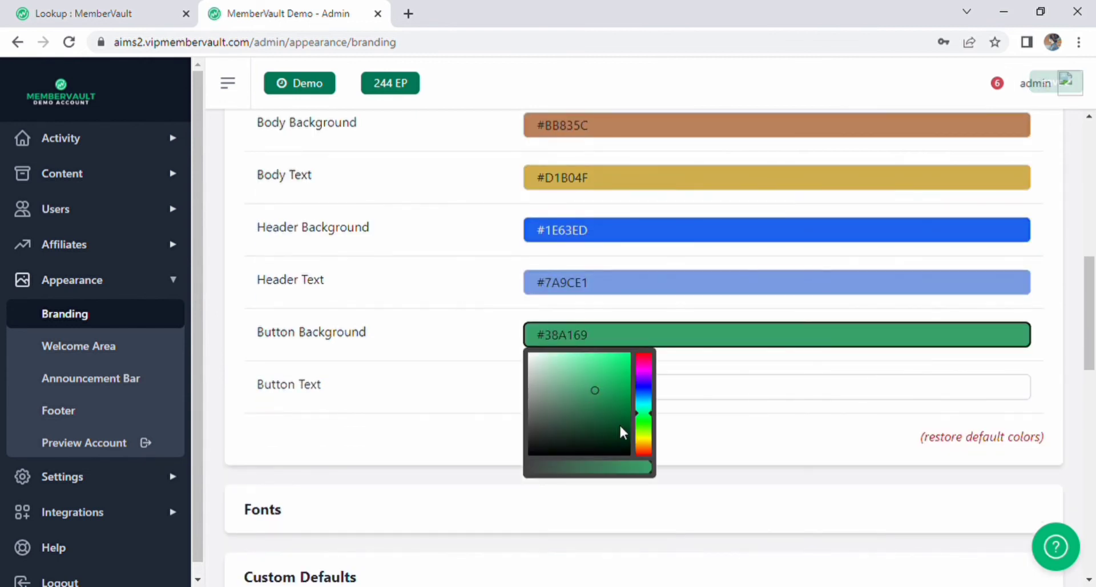
left_click(643, 450)
left_click(562, 386)
left_click(568, 485)
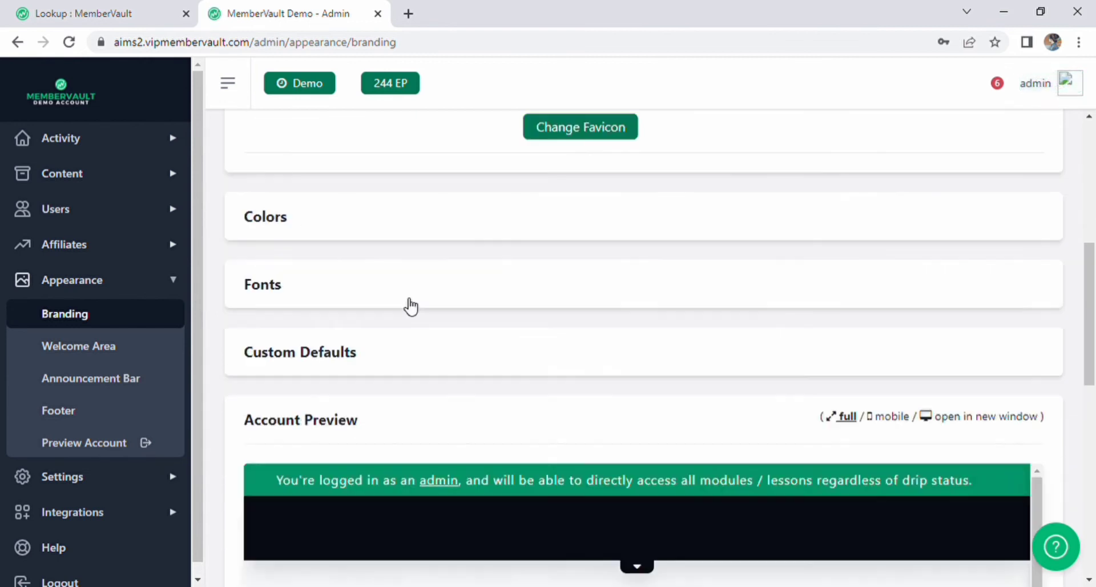
Use Abril Fatface for titles, Aladin for body text, and a 115% base font size
left_click(320, 288)
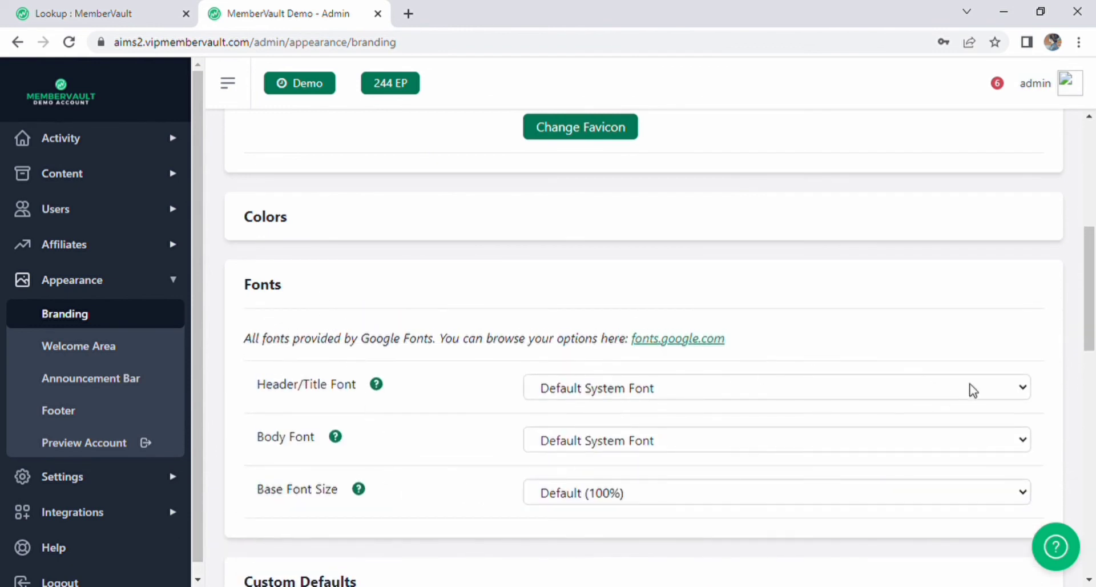
left_click(917, 122)
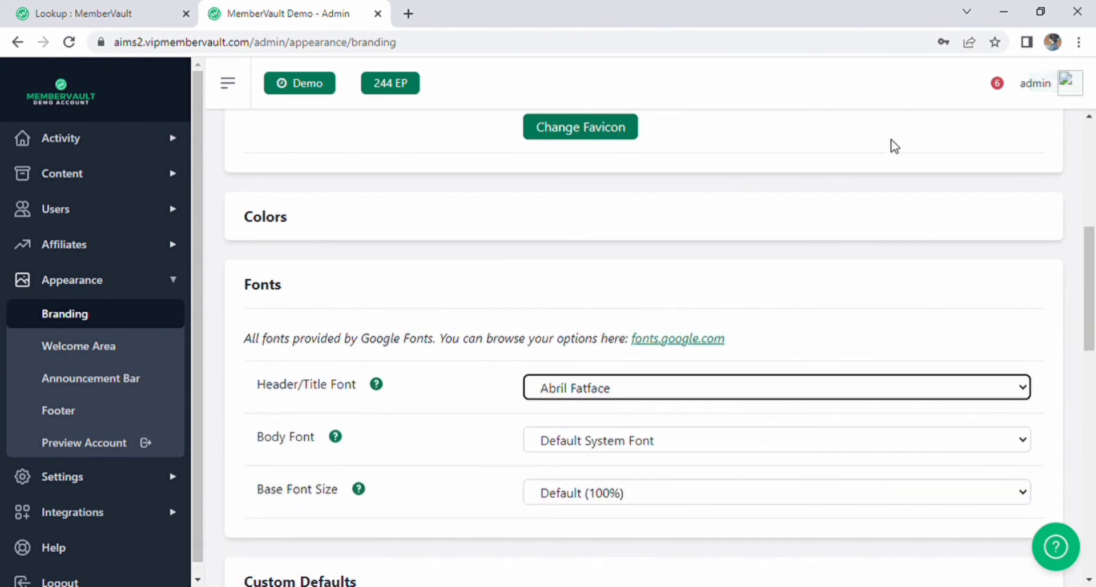
left_click(974, 363)
left_click(1019, 492)
left_click(977, 566)
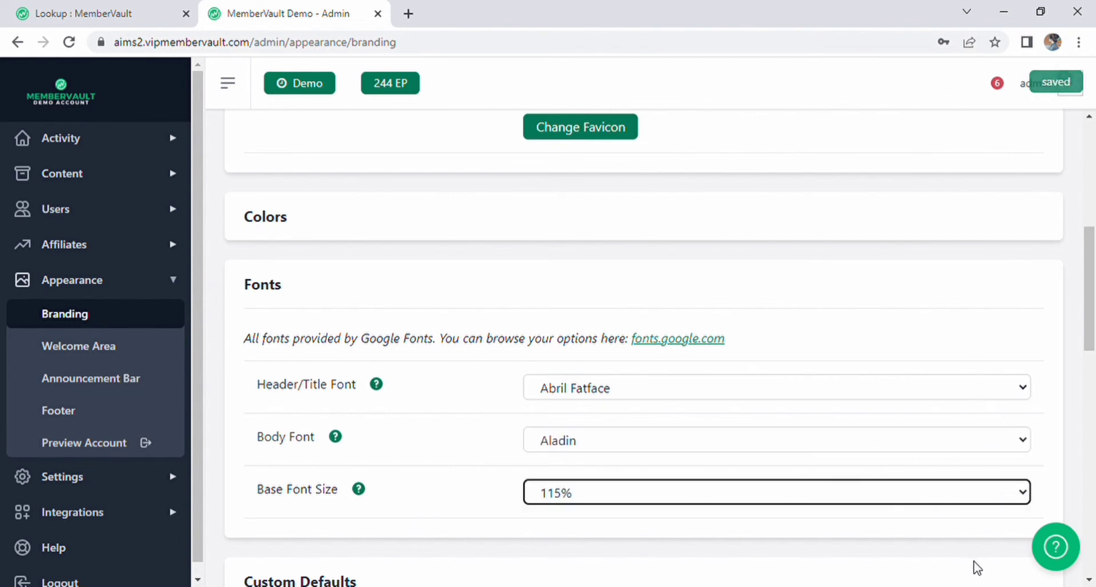
Expand Custom Defaults, then switch the Account Preview to mobile width and return to admin
left_click(376, 302)
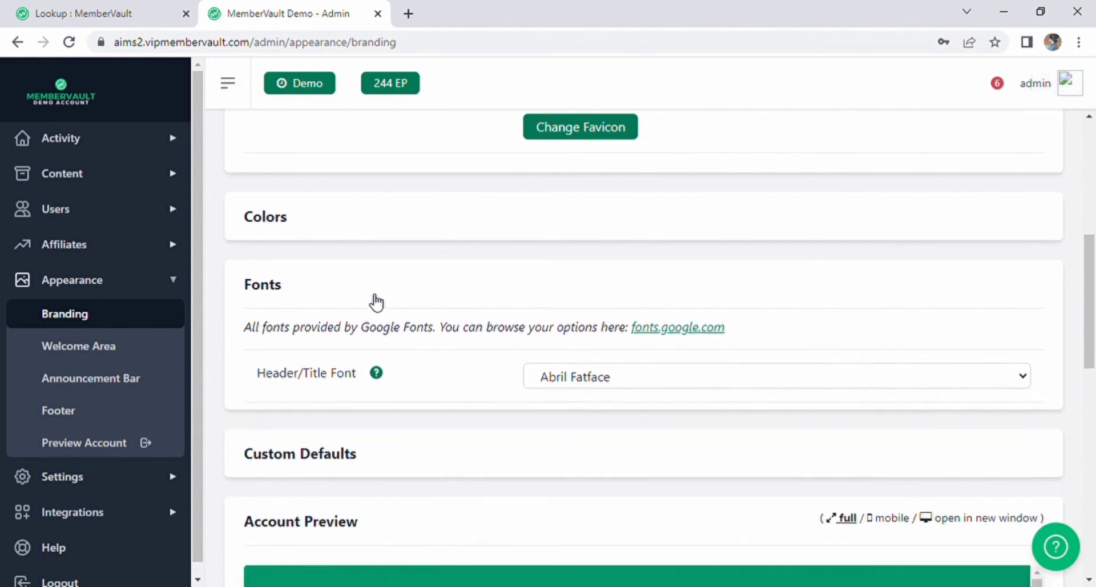
scroll(380, 306, "down", 1)
left_click(382, 271)
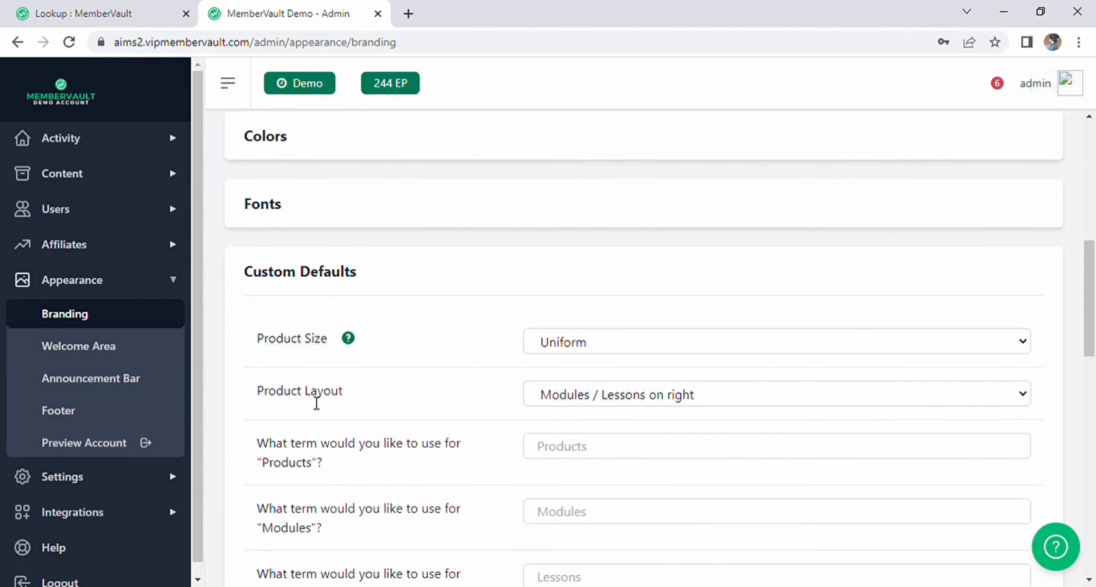
scroll(363, 485, "down", 2)
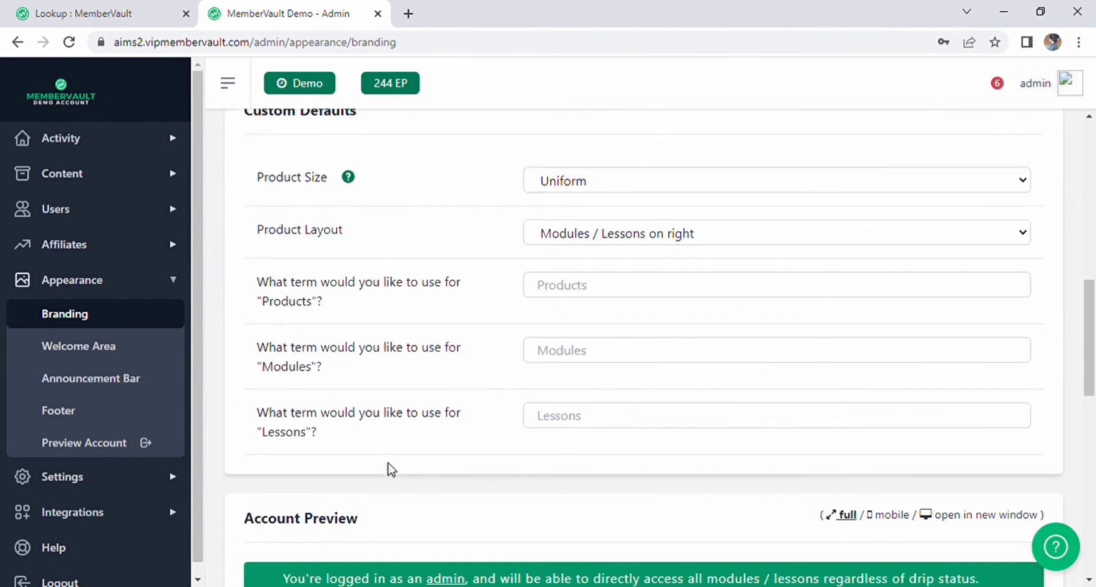
scroll(390, 477, "down", 1)
scroll(319, 151, "up", 1)
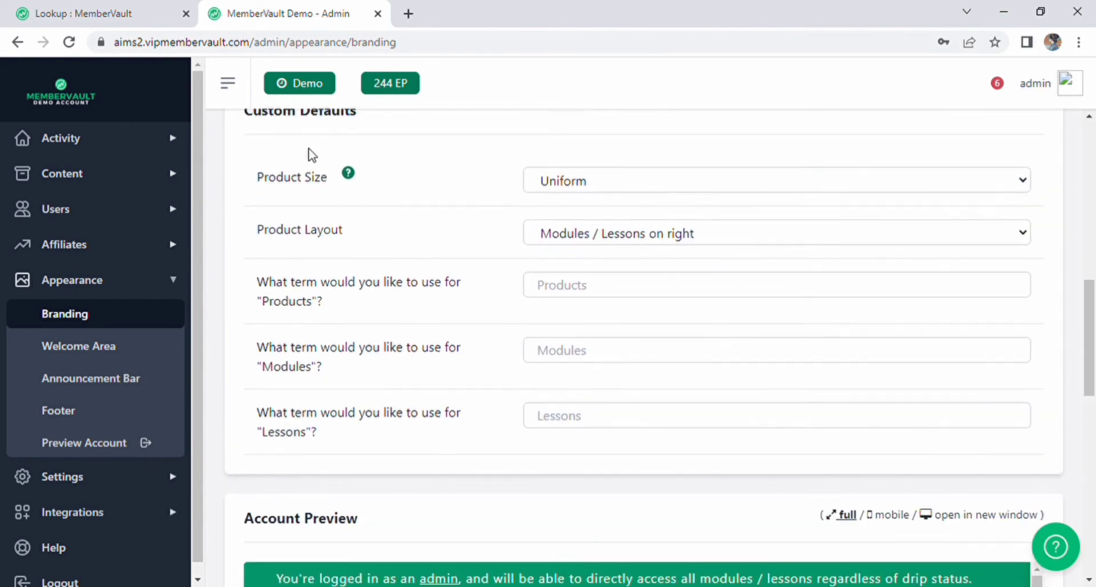
scroll(348, 305, "down", 4)
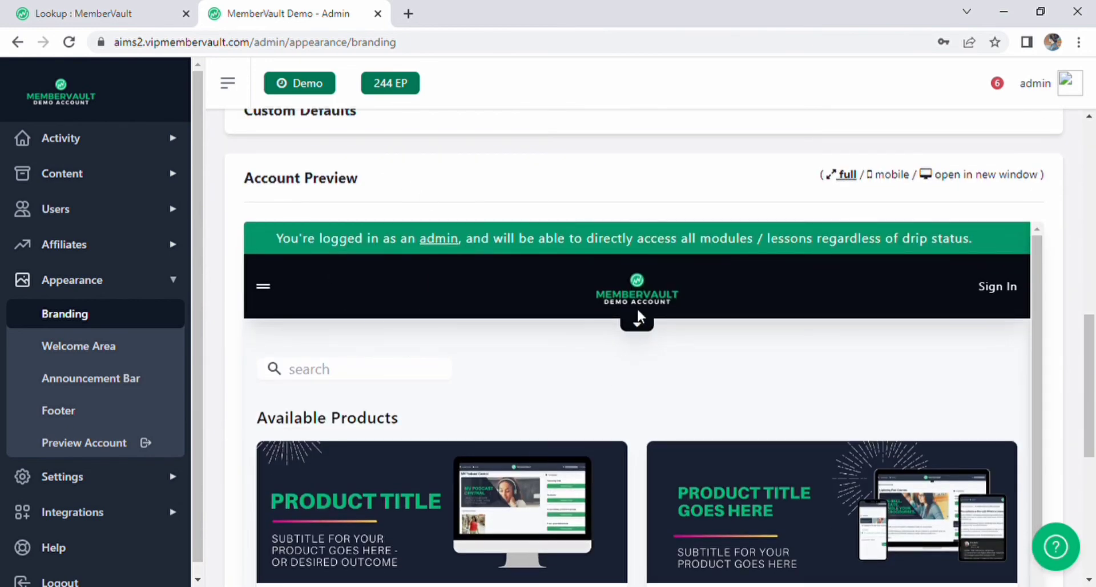
left_click(885, 175)
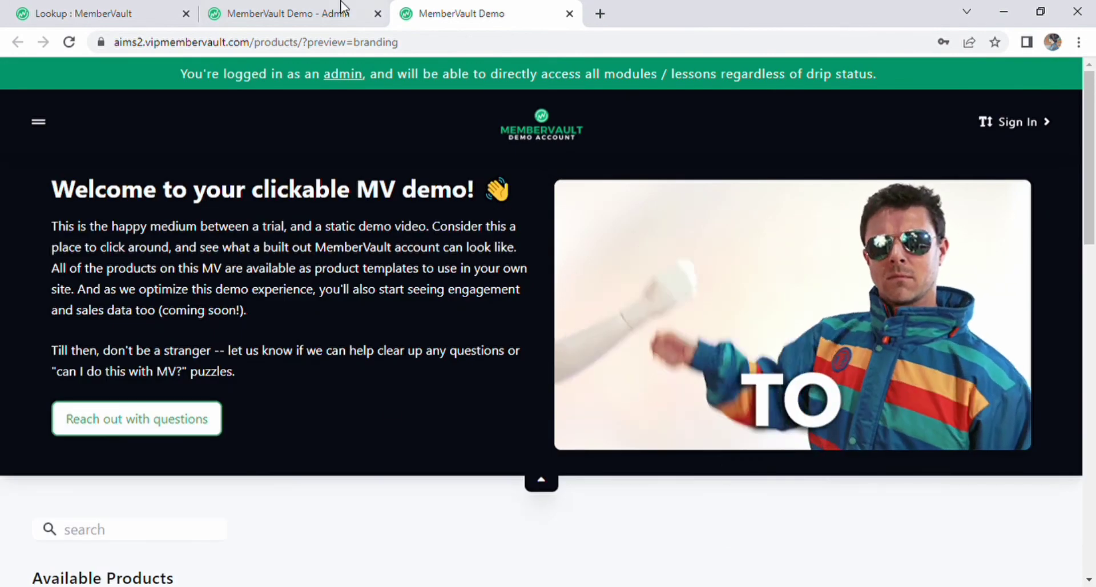
left_click(311, 12)
Go to the Welcome Area settings and start replacing the welcome image
scroll(1036, 216, "up", 7)
left_click(114, 351)
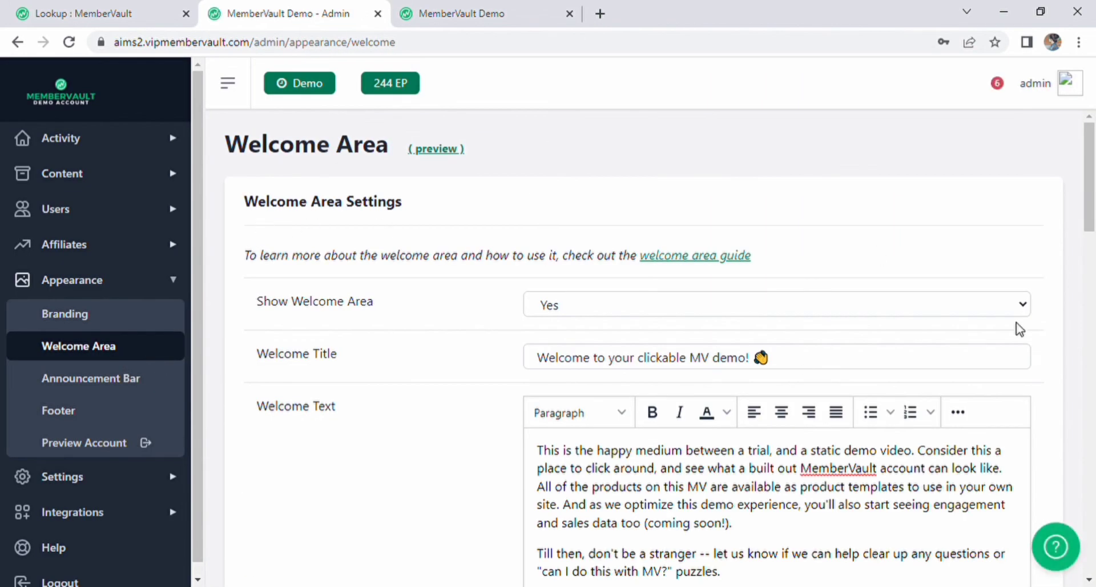
left_click_drag(770, 357, 489, 360)
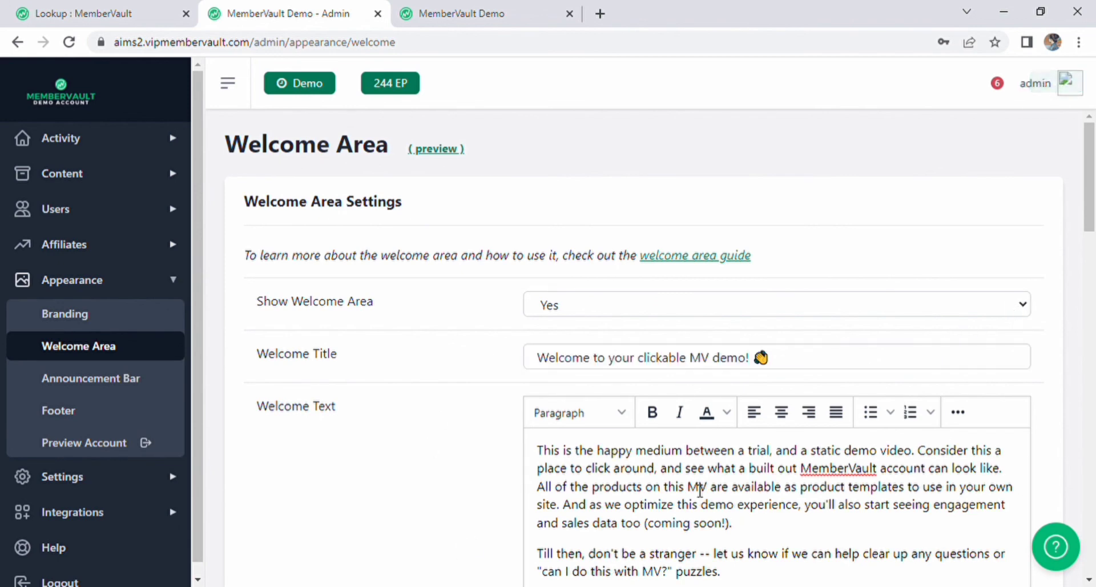
scroll(638, 348, "down", 5)
scroll(638, 400, "down", 3)
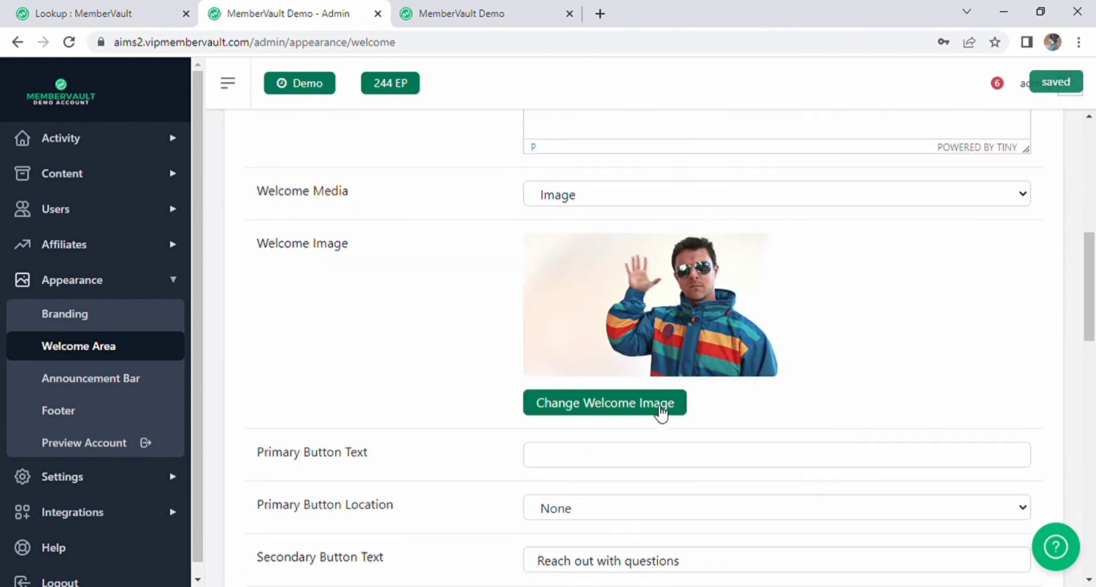
left_click(622, 406)
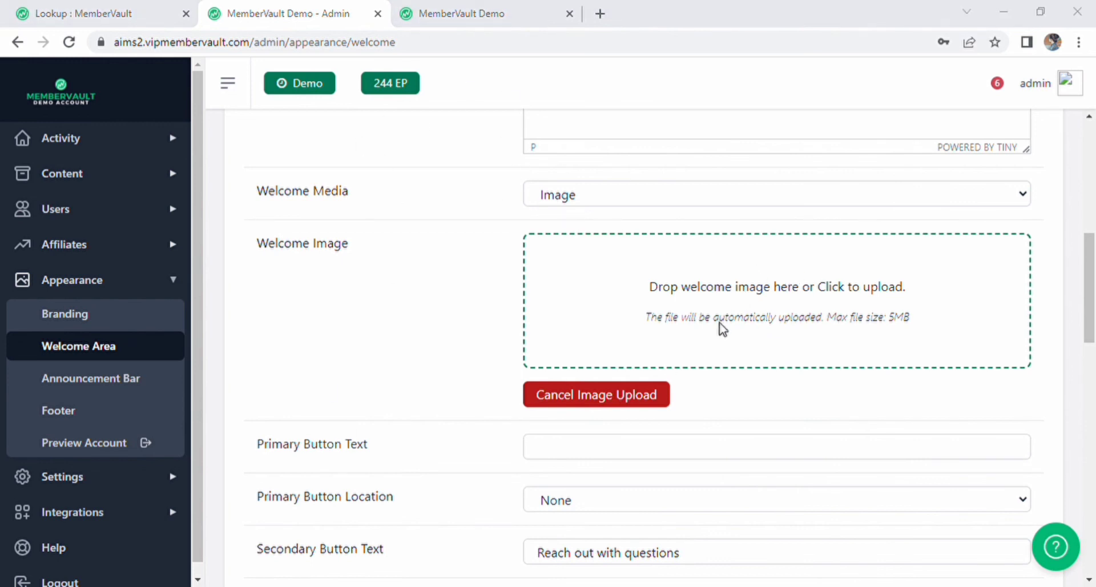
Edit the primary button text and the secondary button text and URL
scroll(540, 399, "down", 3)
left_click(633, 288)
left_click(652, 355)
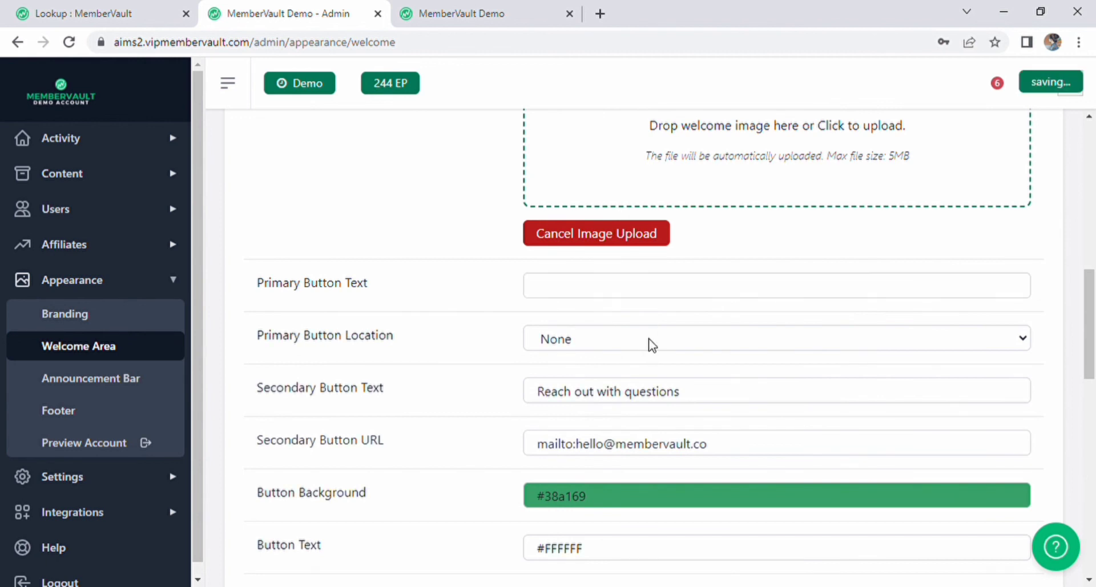
left_click(606, 403)
left_click(597, 451)
Set the welcome button background to crimson #A1385F and button text to #B16E87
left_click(604, 507)
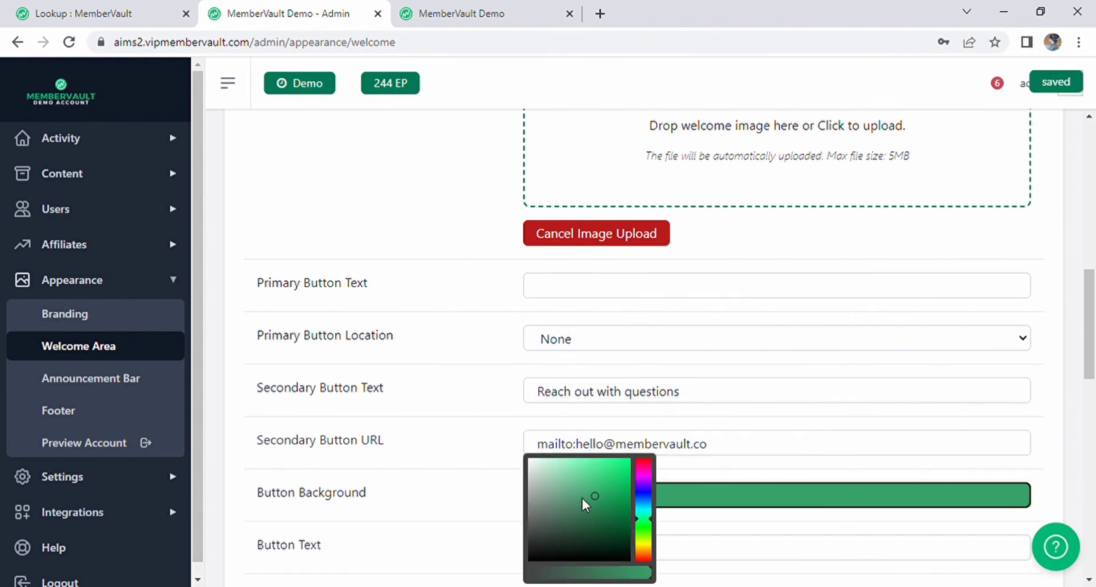
left_click(594, 496)
left_click(642, 481)
left_click_drag(642, 481, 684, 480)
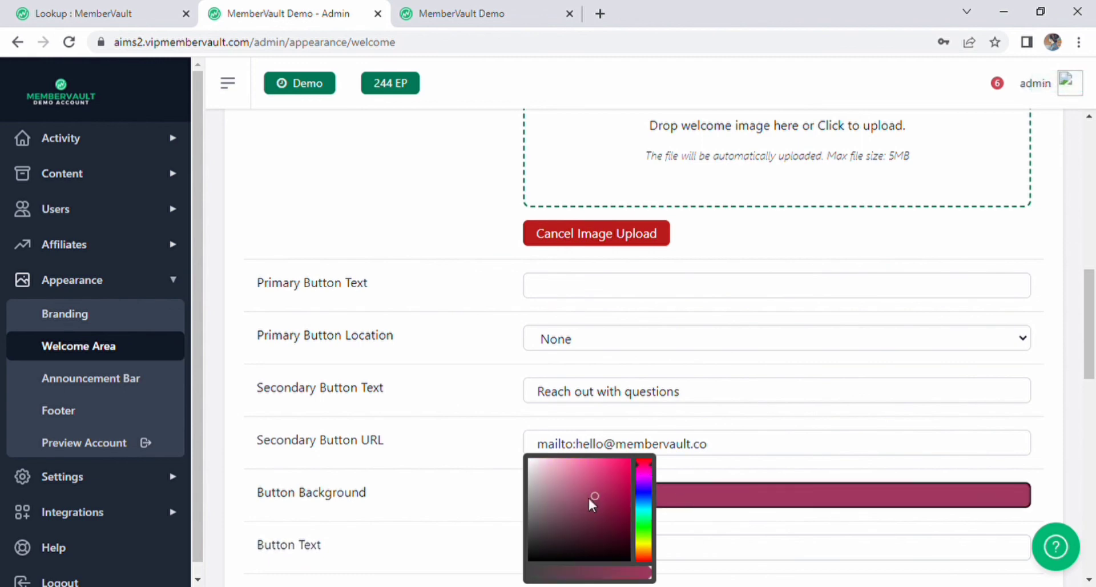
left_click(485, 469)
scroll(487, 469, "down", 4)
left_click(556, 305)
left_click(566, 358)
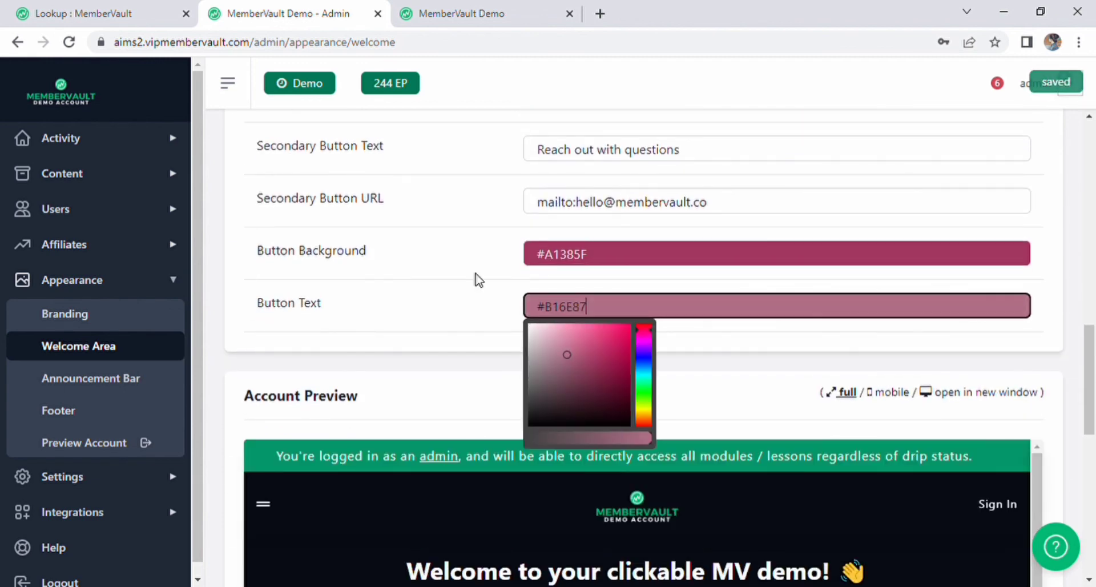
left_click(472, 276)
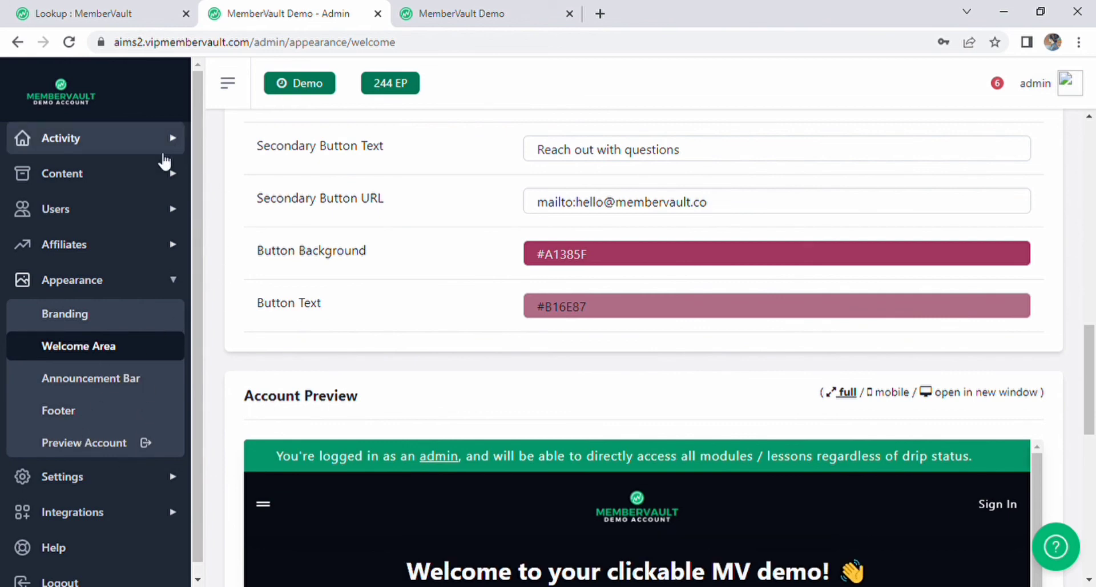
Visit Affiliate Settings, the Users list and the Products page from the sidebar
scroll(341, 267, "up", 7)
scroll(341, 267, "up", 8)
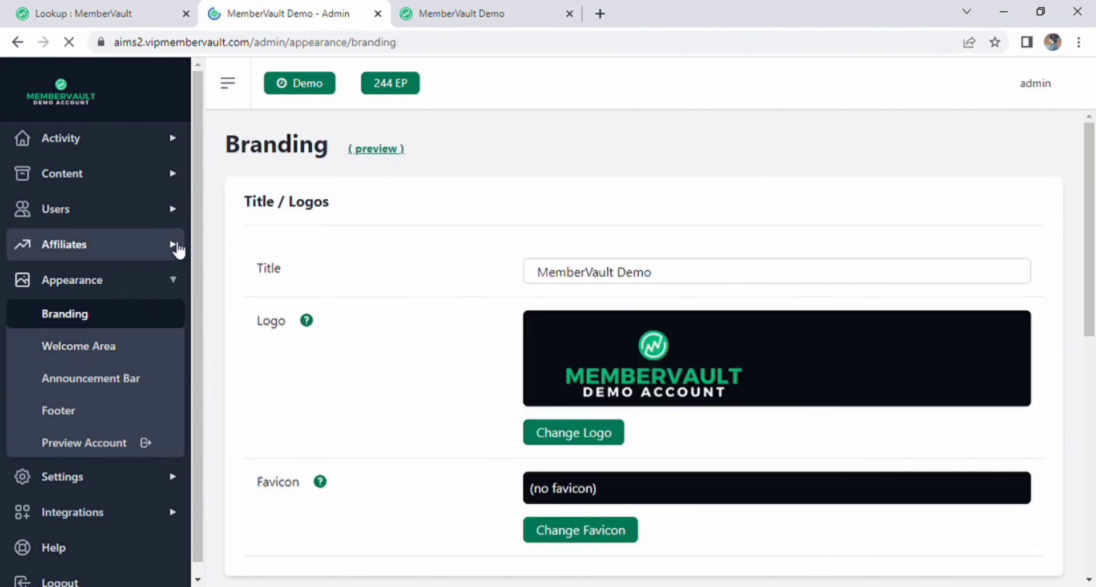
left_click(173, 245)
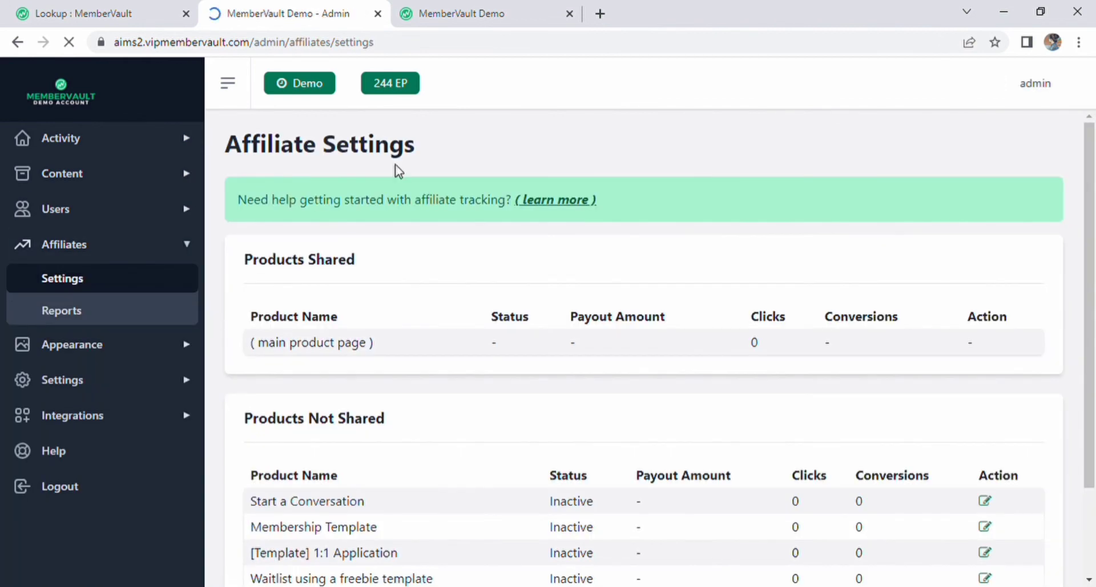
left_click(165, 222)
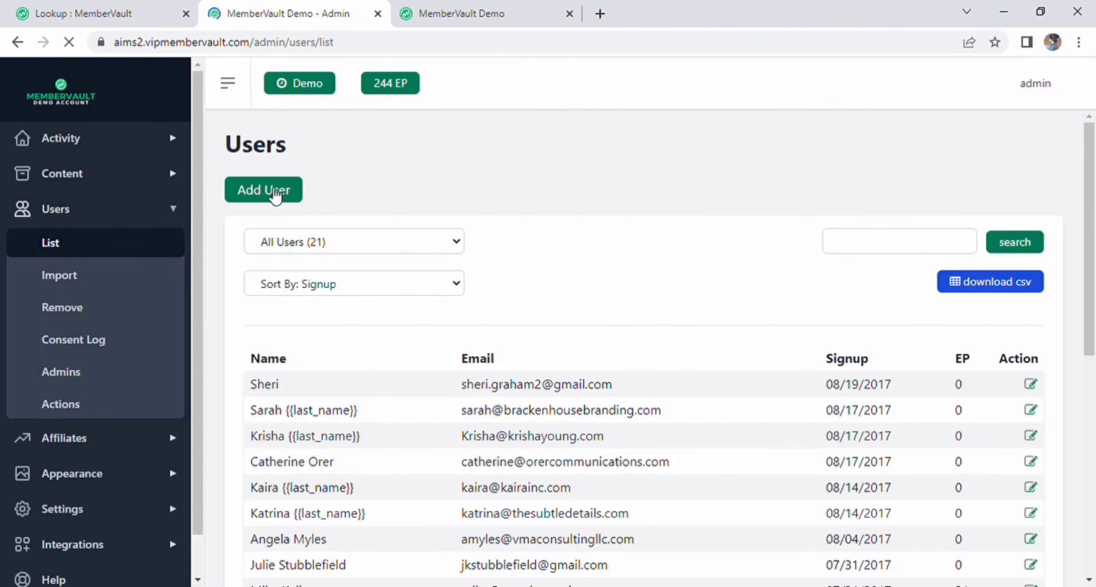
left_click(147, 190)
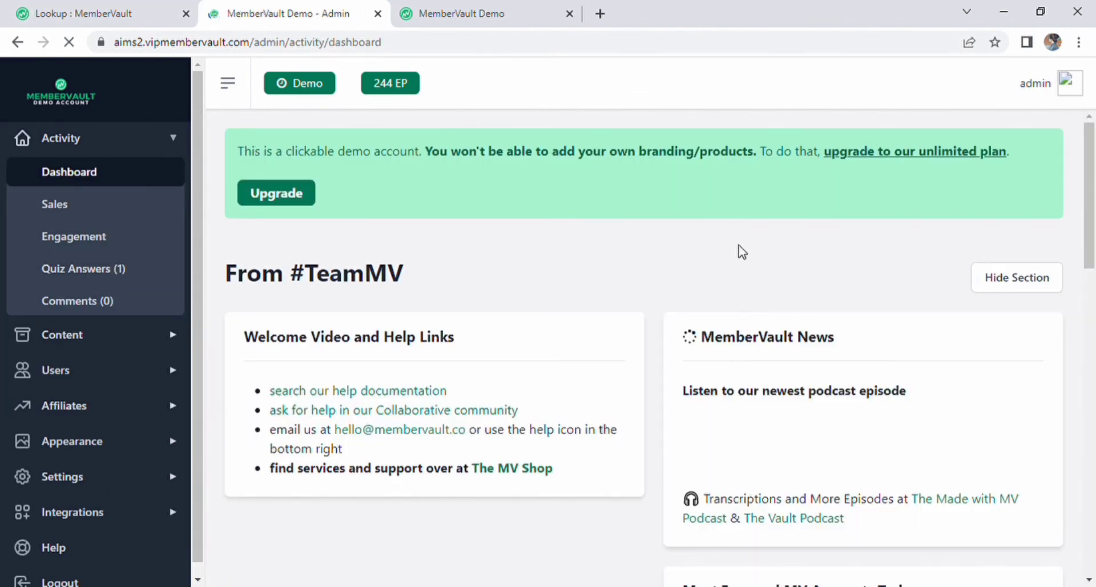
scroll(856, 308, "down", 4)
scroll(806, 359, "down", 10)
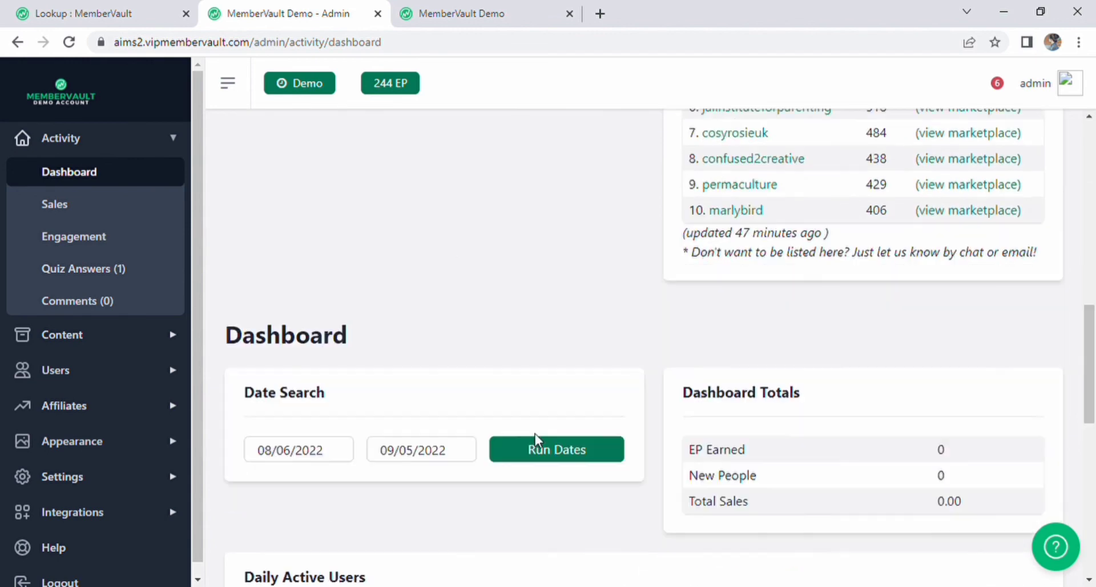
scroll(377, 325, "down", 6)
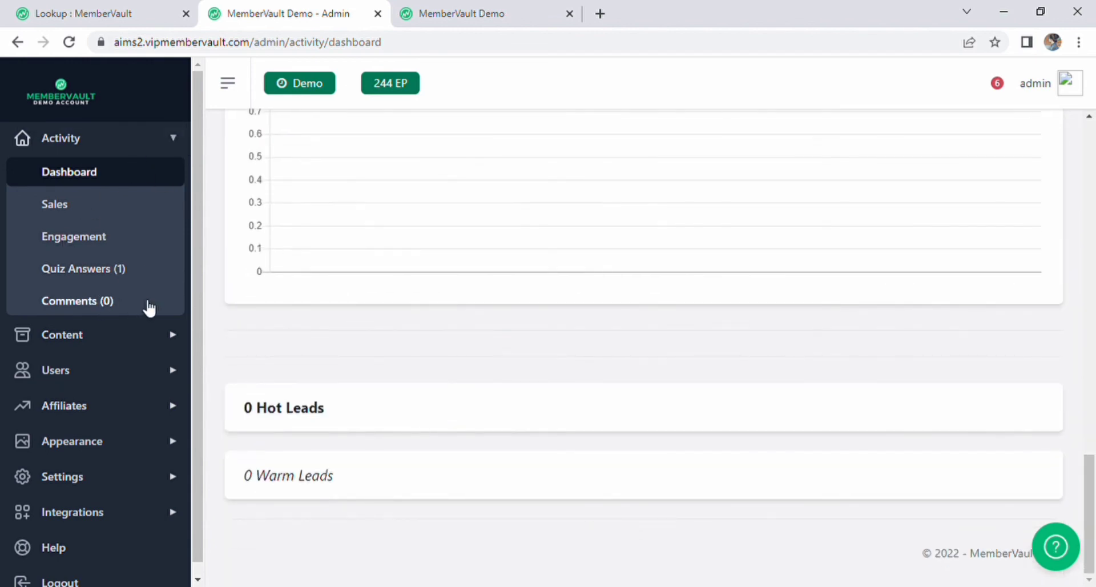
scroll(526, 288, "up", 20)
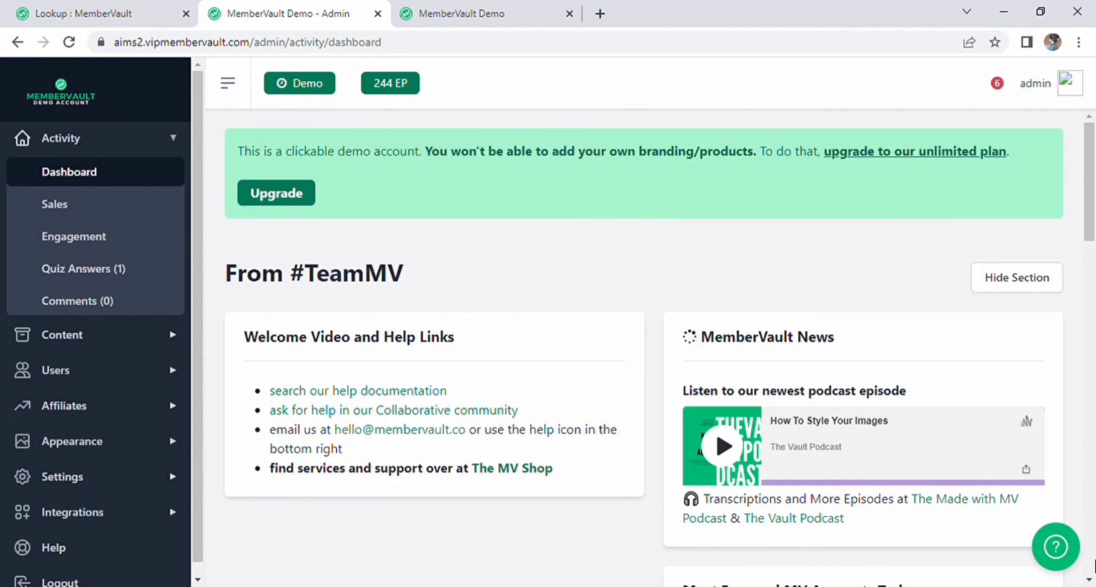